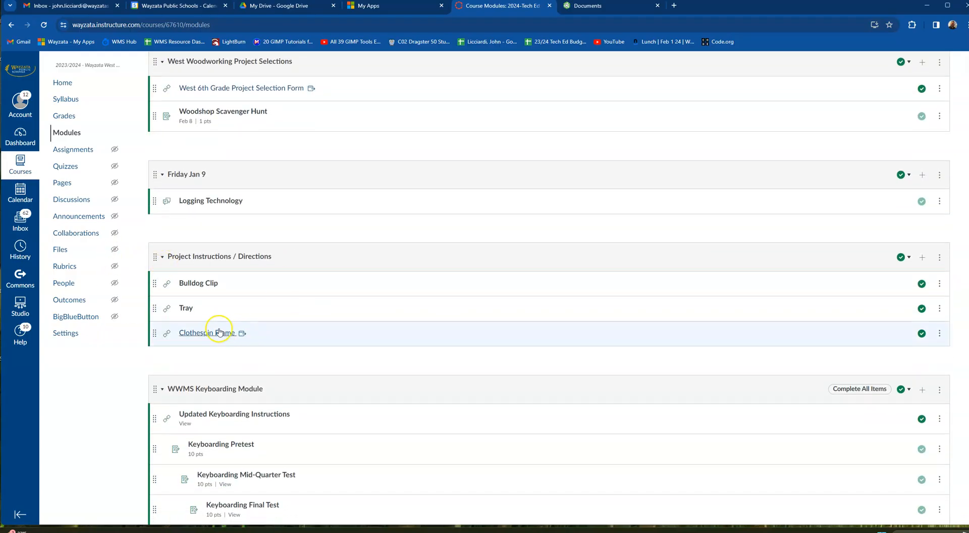
Open the Tray project instructions from the course modules in their own tab and review the cut list.
click(185, 308)
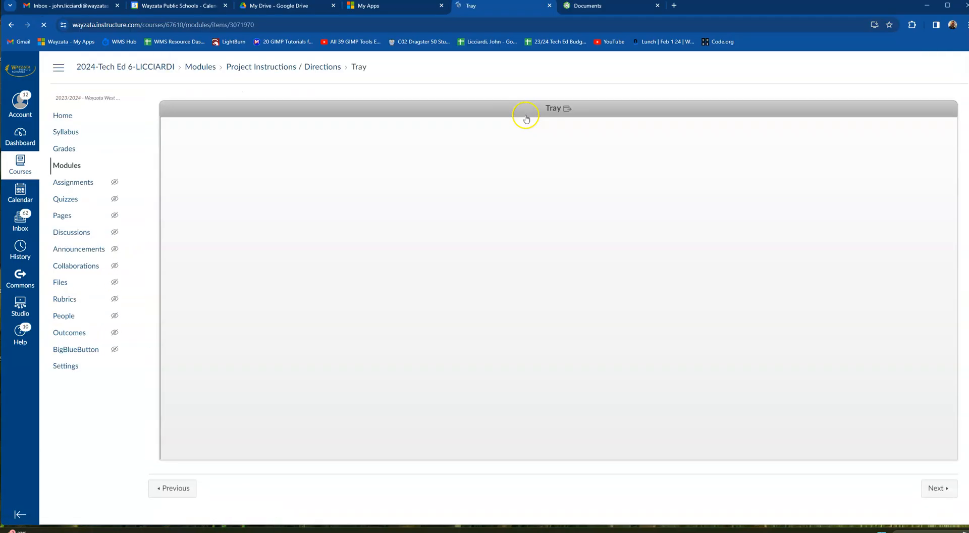
click(555, 107)
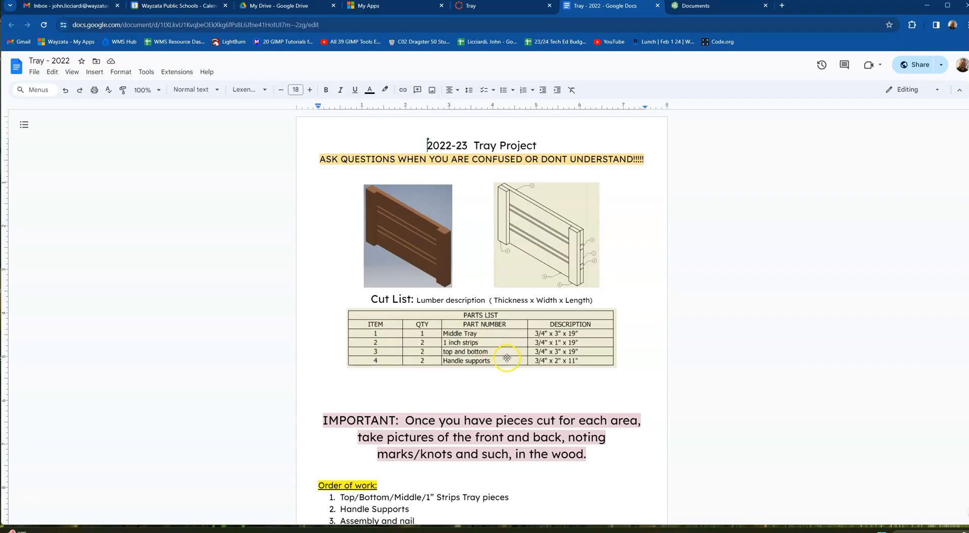
Switch to Onshape and create a document named with the owner's surname followed by "Tray (video)".
click(727, 6)
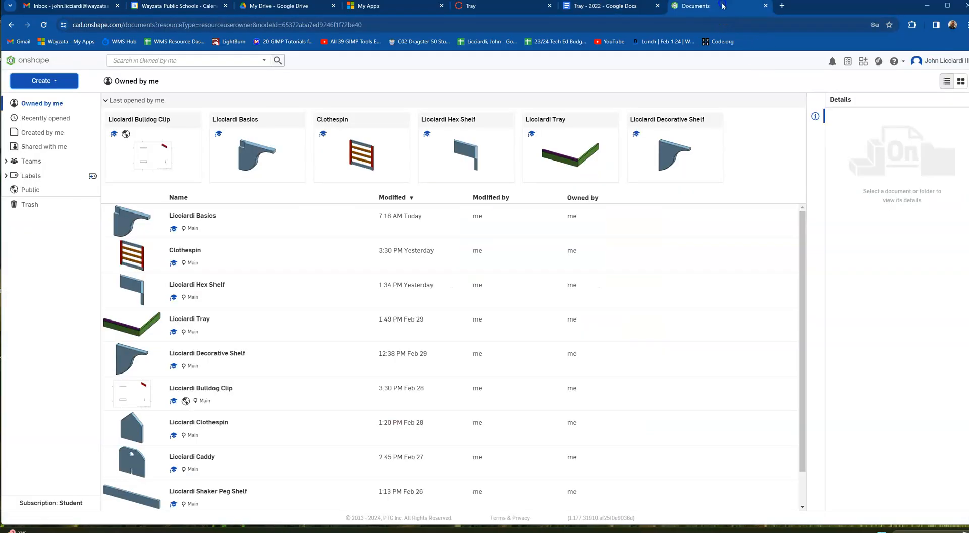
click(44, 80)
click(55, 97)
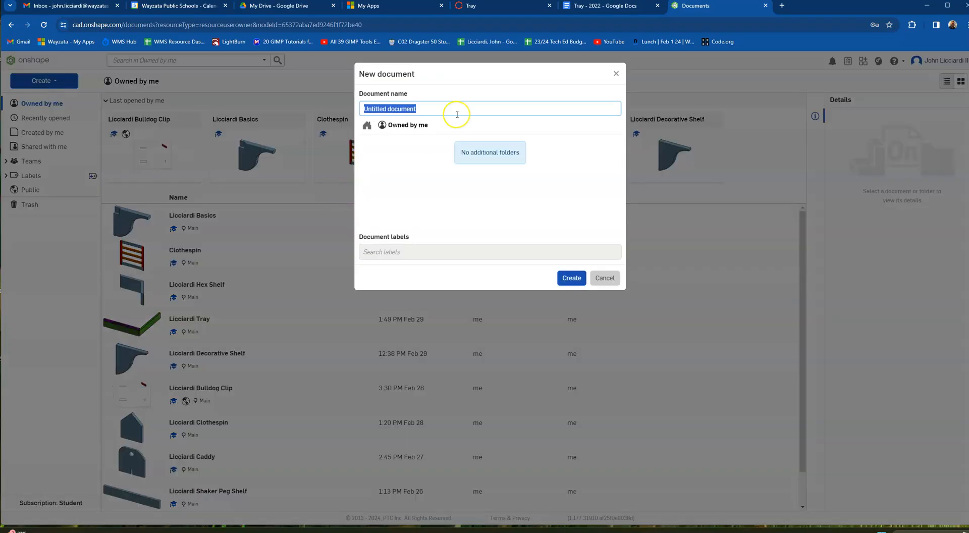
text(Licciardi Tray ()
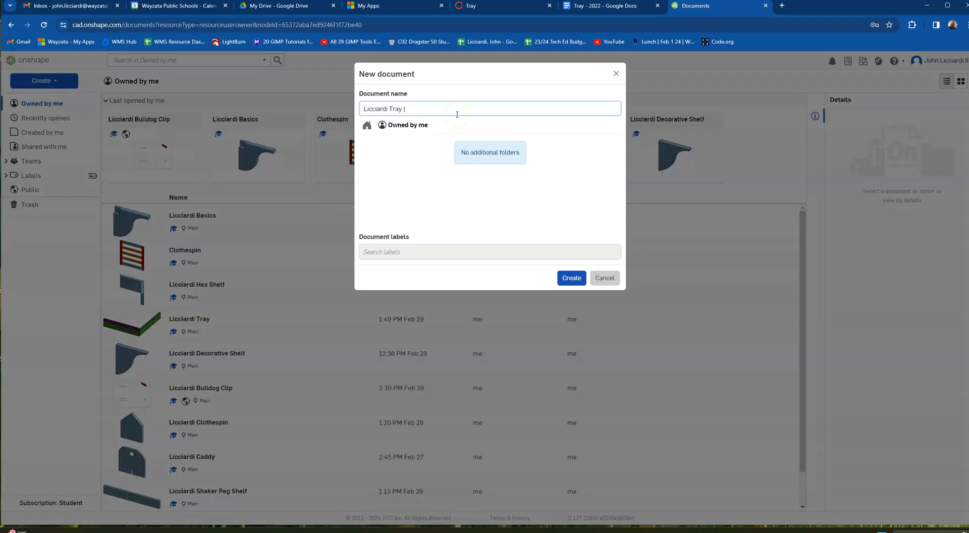
text(video))
click(571, 277)
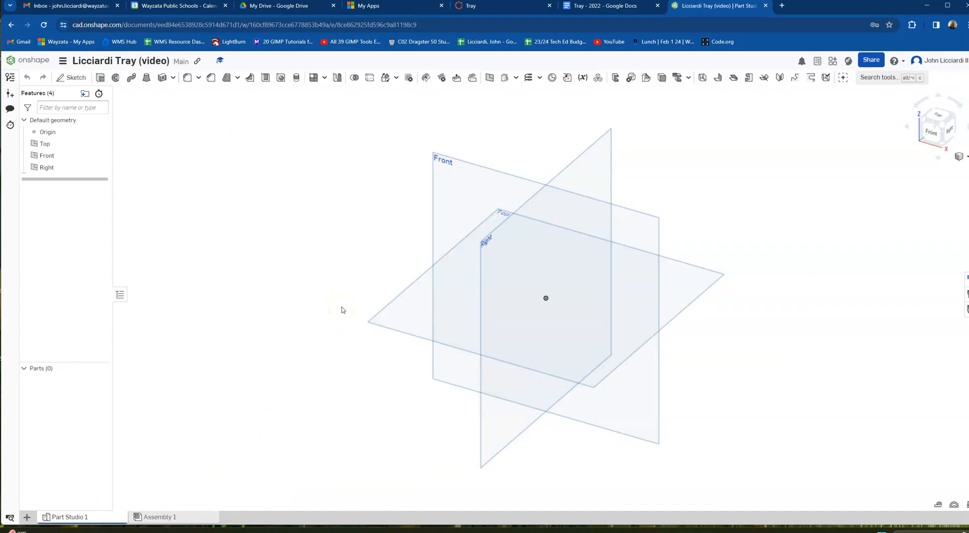
On the Front plane, sketch a center point rectangle about 8.8 in wide and 2.9 in high, centred on the origin.
click(507, 6)
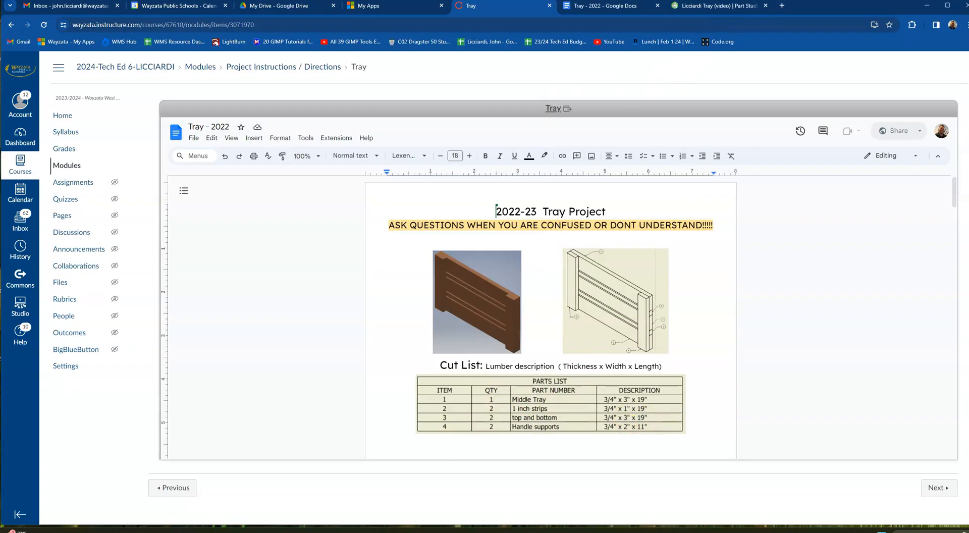
click(719, 7)
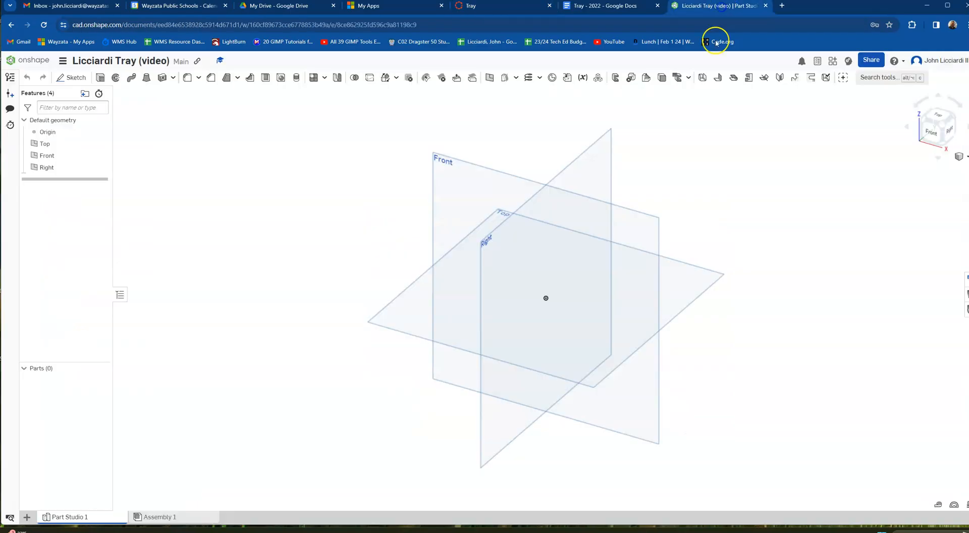
click(74, 77)
click(451, 179)
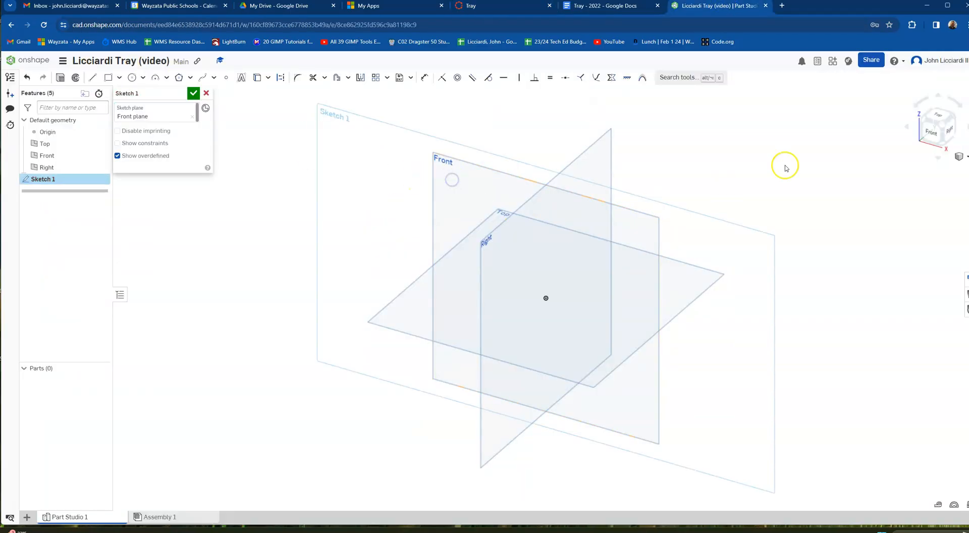
click(937, 135)
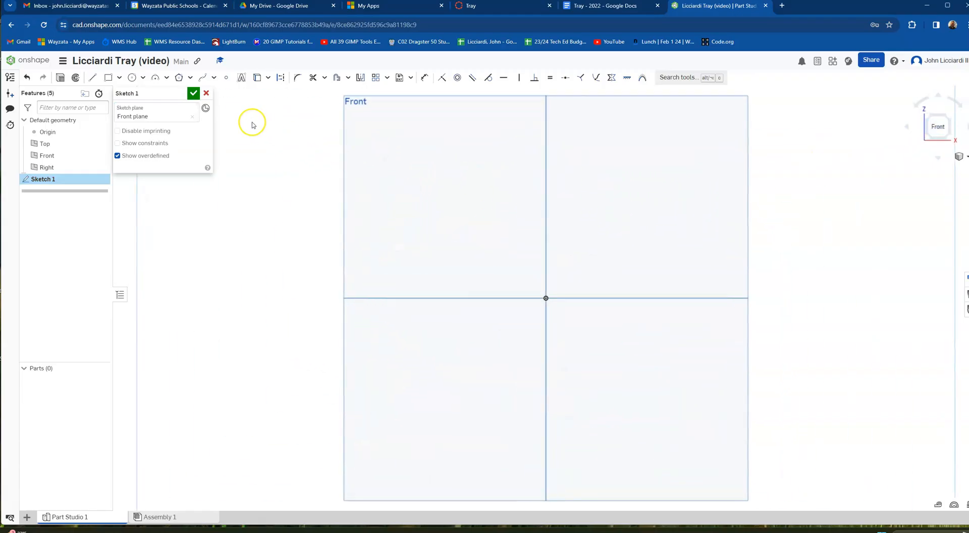
click(118, 79)
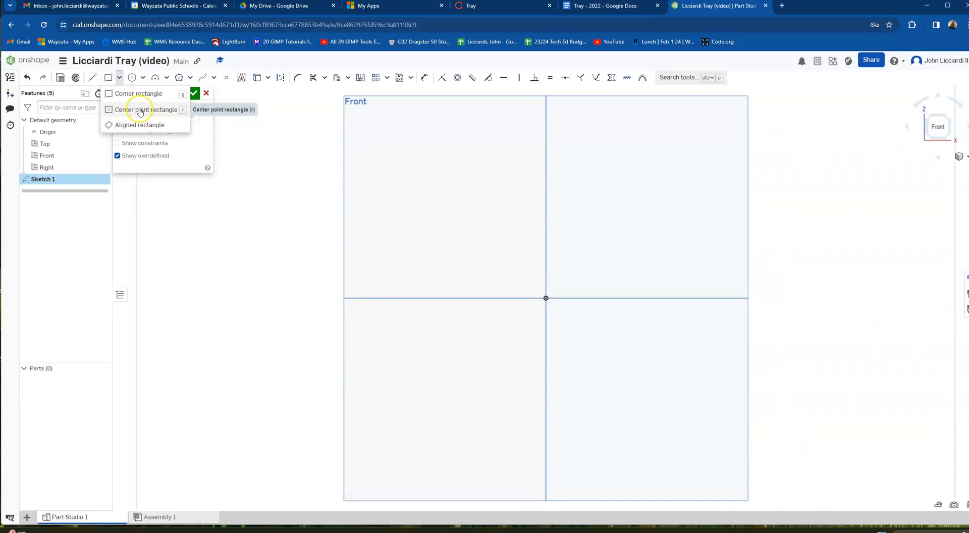
click(136, 109)
click(545, 298)
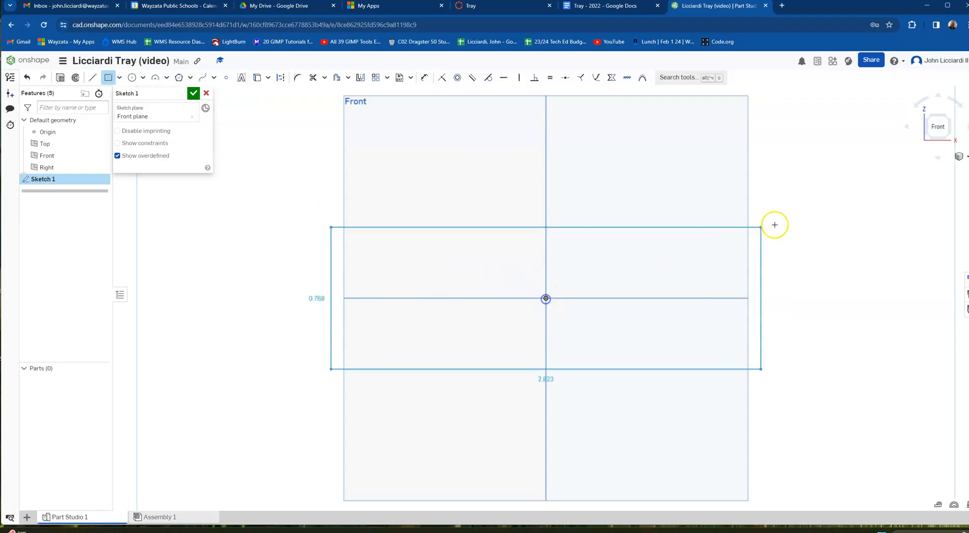
click(844, 202)
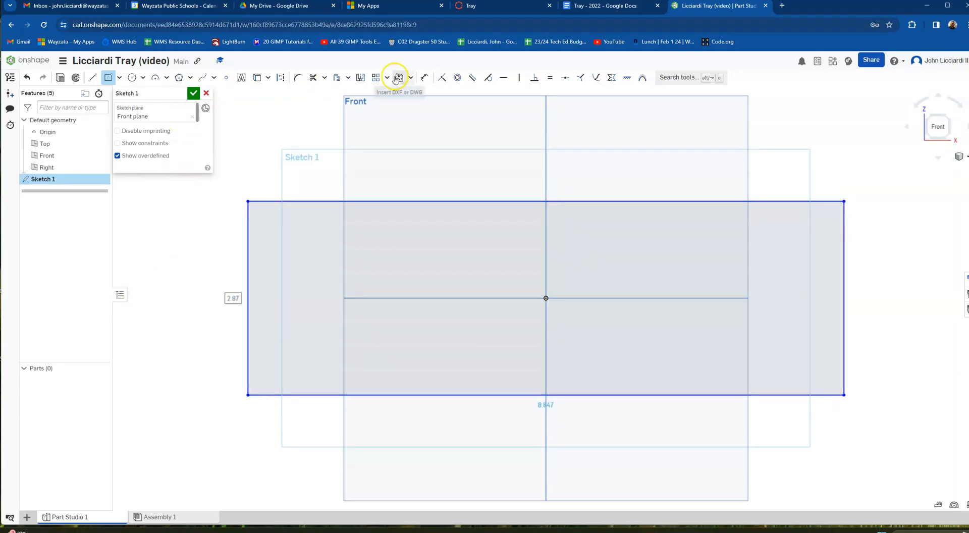
Dimension the rectangle's horizontal edge to 19 in.
click(425, 78)
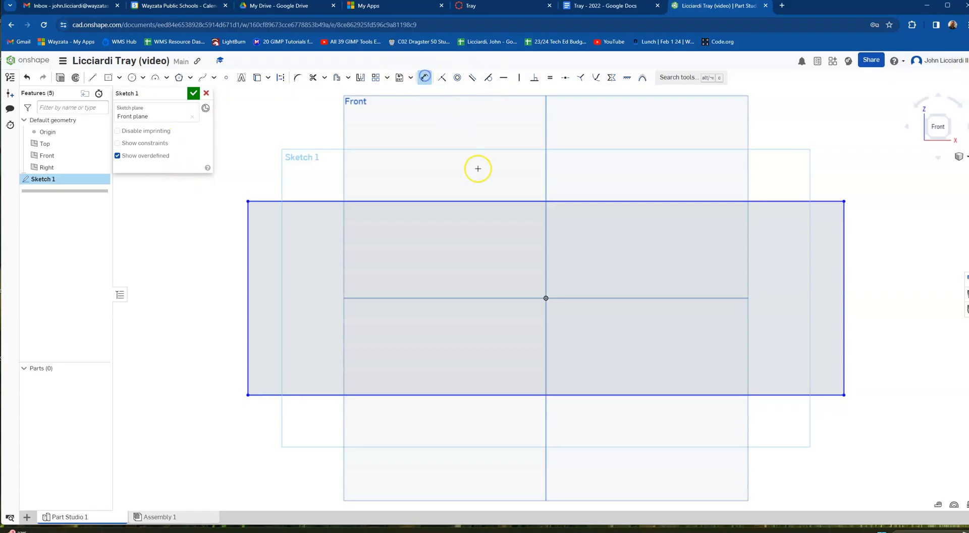
click(482, 202)
click(493, 154)
text(19)
key(Return)
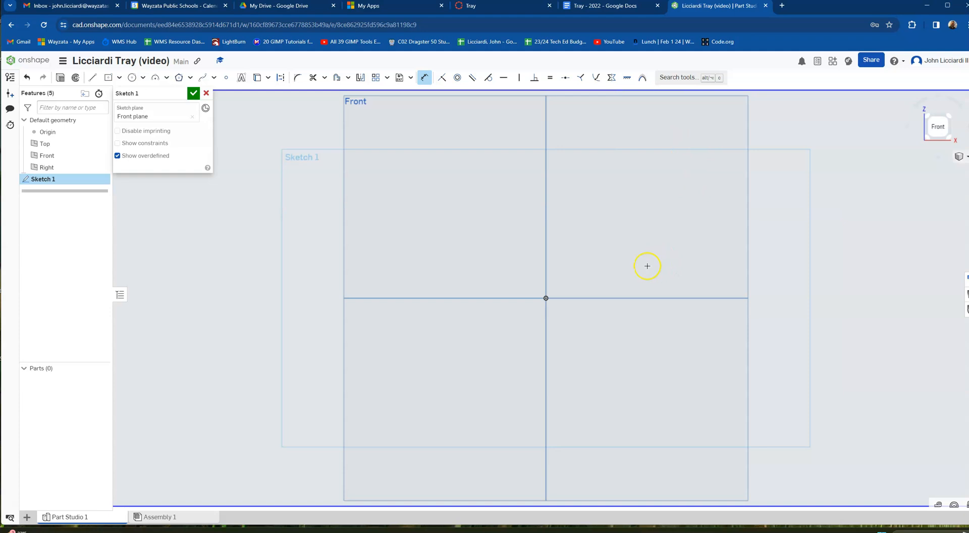
Dimension the rectangle's vertical edge to 3 in and finish the sketch.
scroll(599, 279, down, 5)
click(397, 270)
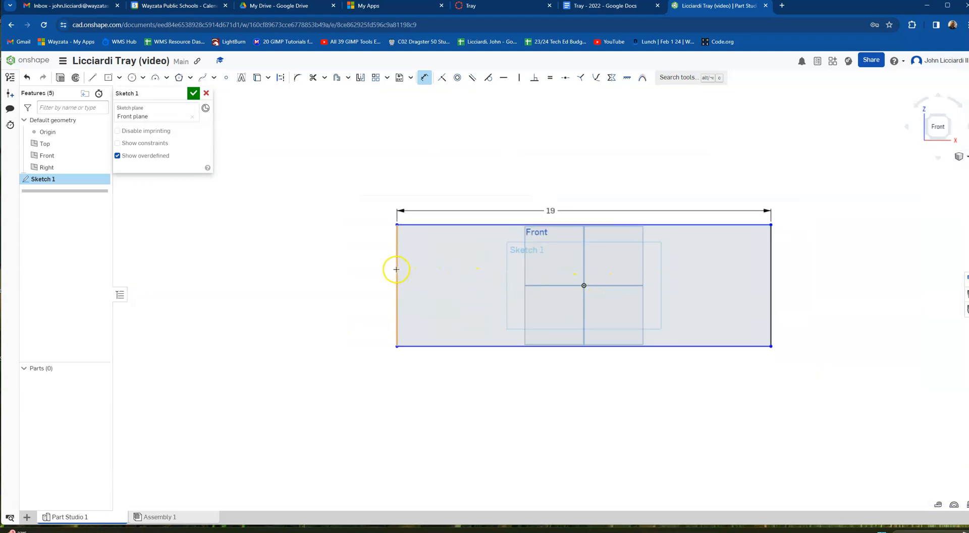
click(316, 269)
text(3)
key(Return)
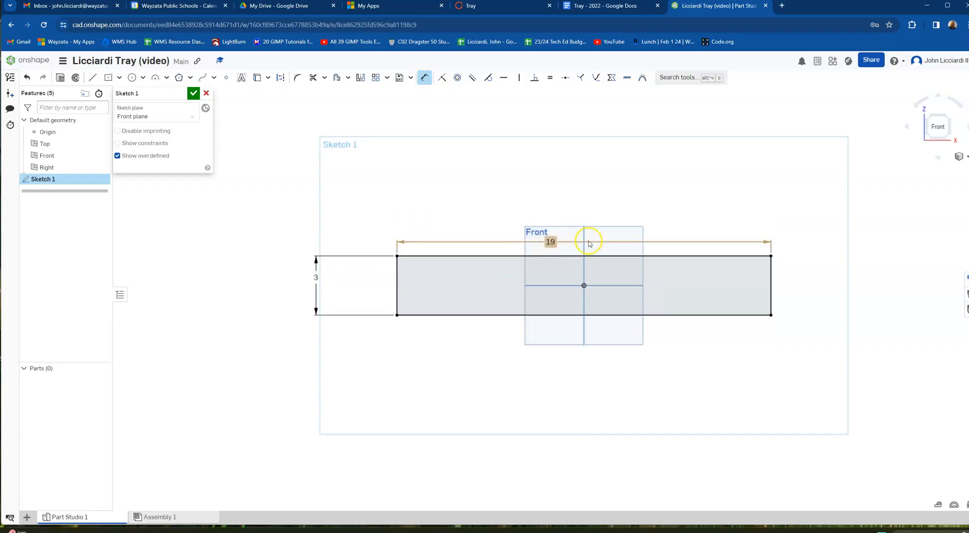
click(193, 94)
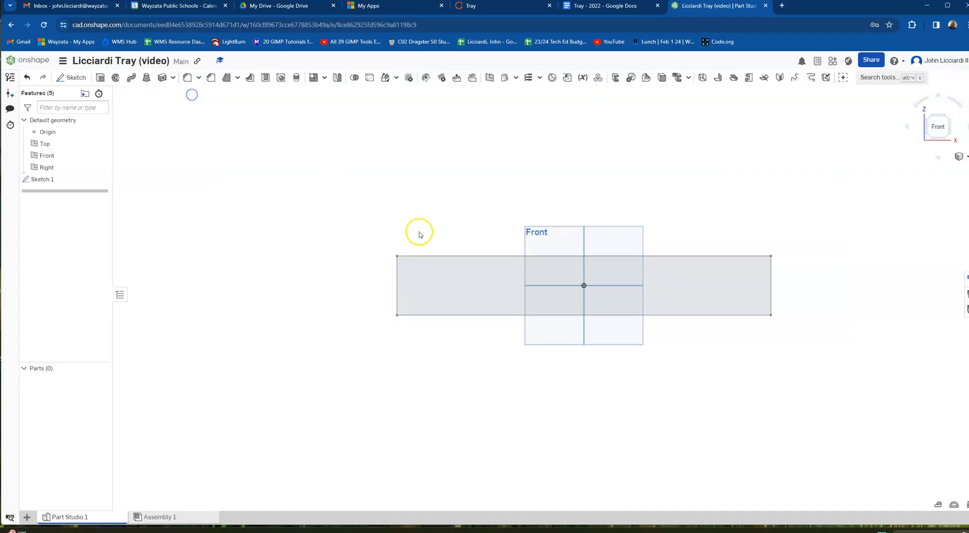
Check the lumber thickness in the Tray instructions and extrude the rectangle as a new solid 0.75 in deep.
click(100, 78)
click(525, 273)
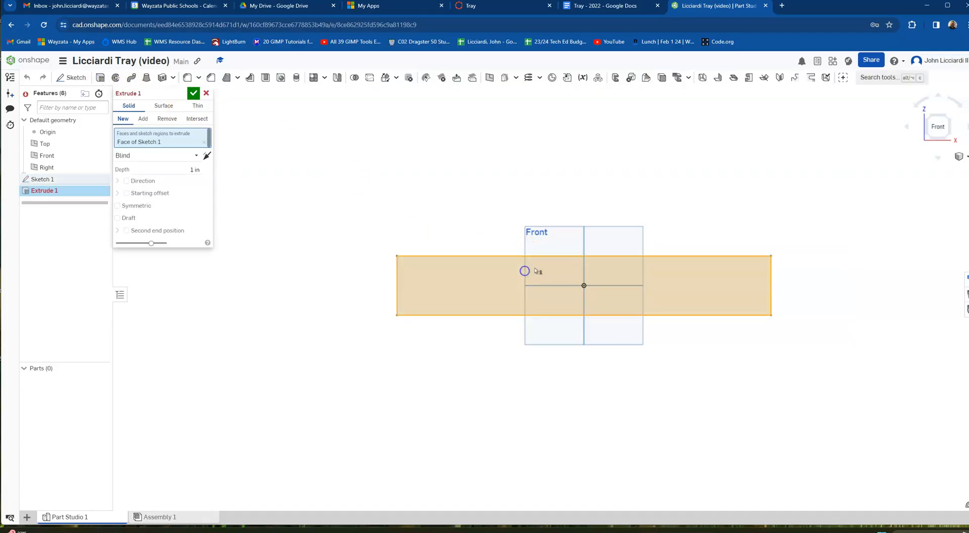
click(607, 7)
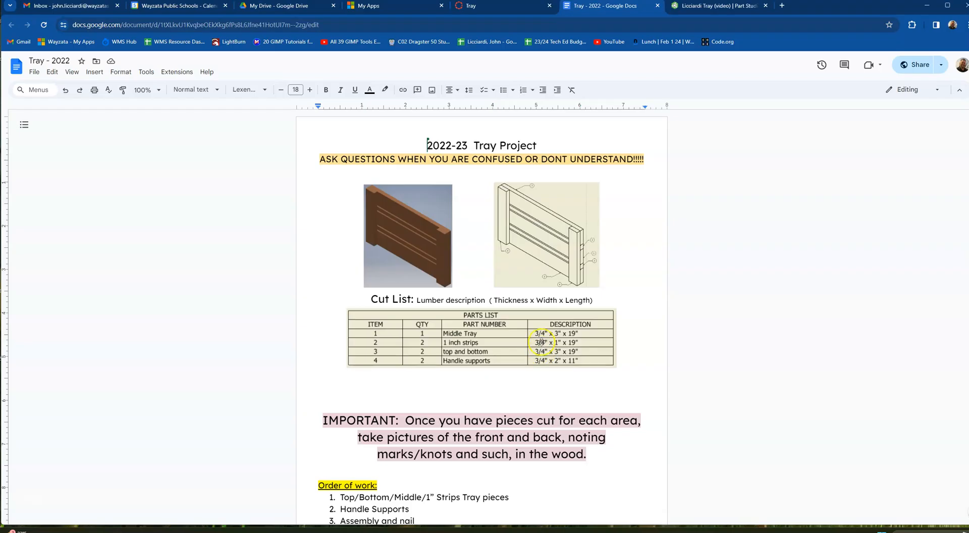
click(700, 7)
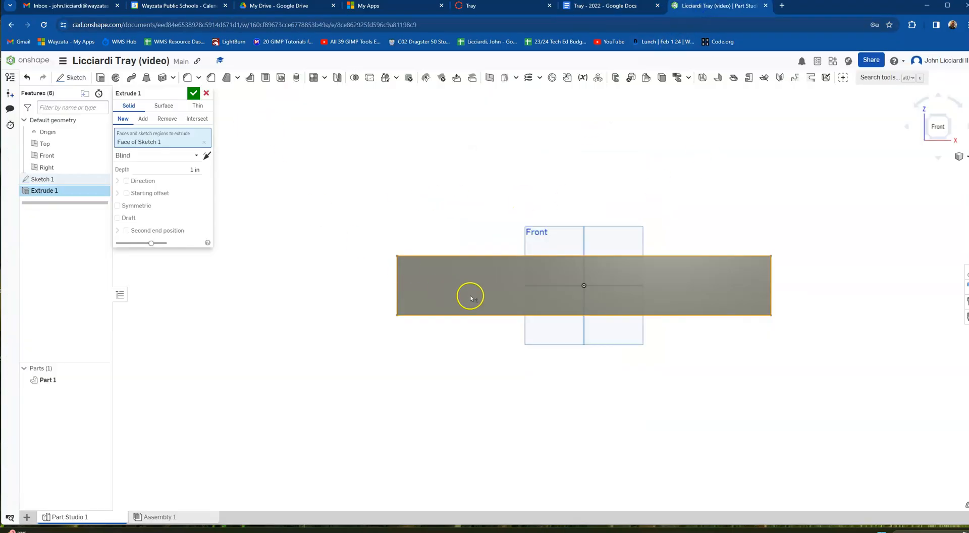
click(186, 169)
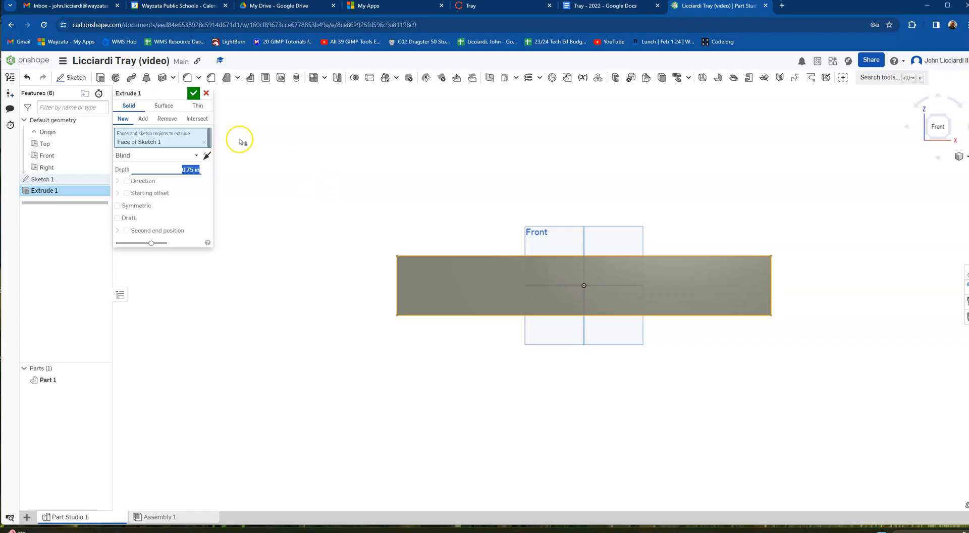
click(194, 92)
Fillet all edges of the extruded board with a 0.0625 in radius.
mouse_move(650, 337)
right_down()
mouse_move(636, 337)
mouse_move(628, 356)
mouse_move(659, 348)
mouse_move(644, 339)
right_up()
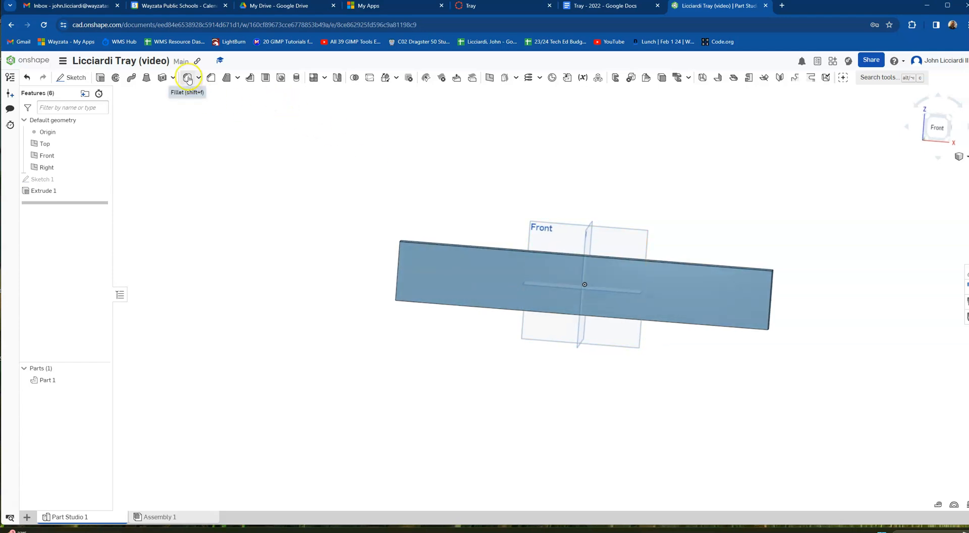
drag(323, 167, 859, 398)
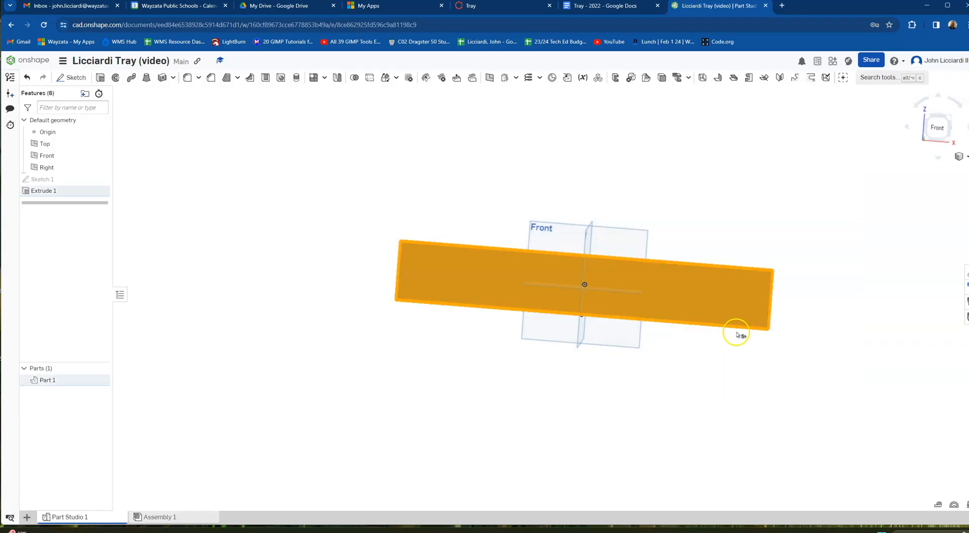
click(188, 77)
click(182, 209)
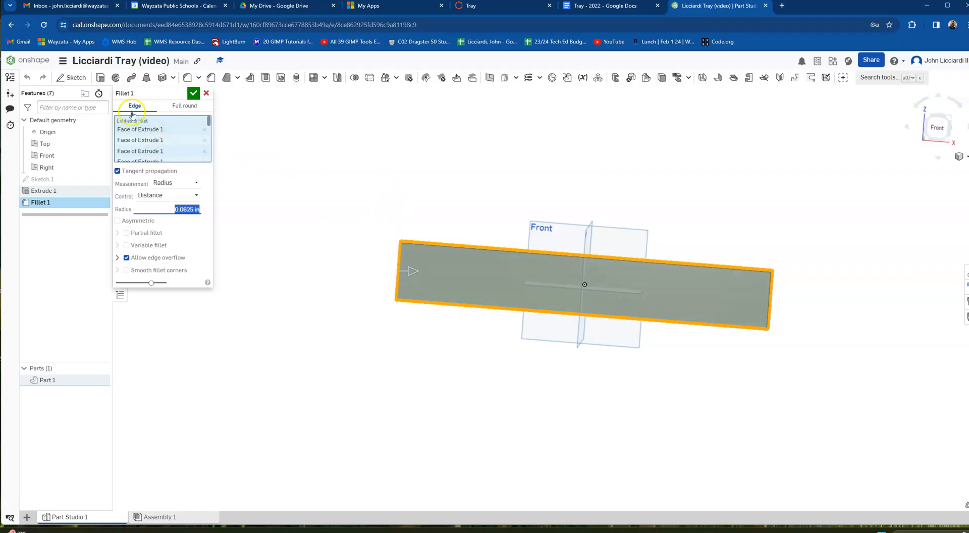
click(193, 96)
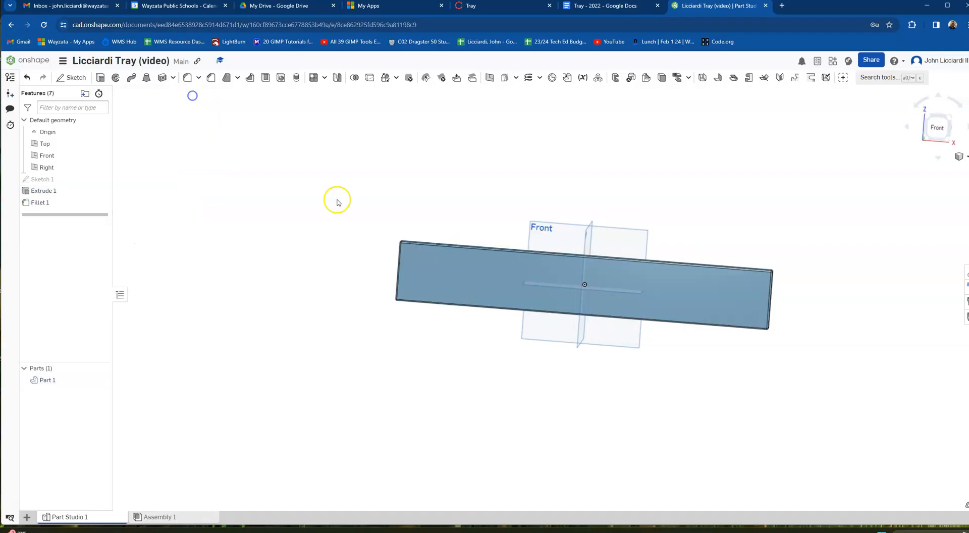
Inspect the board's rounded edges and change the whole part's appearance to red (FF0000).
right_drag(764, 353, 736, 350)
scroll(738, 328, up, 5)
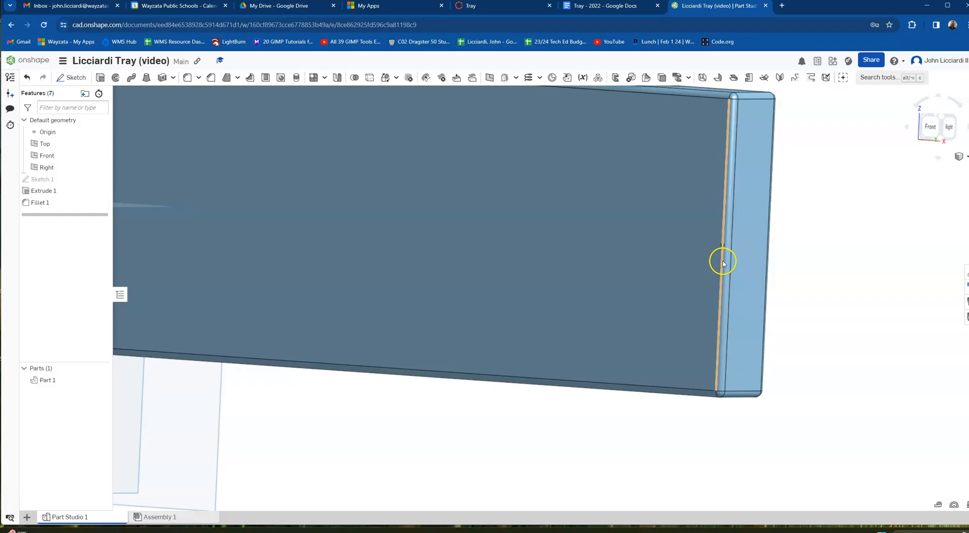
right_drag(675, 255, 667, 284)
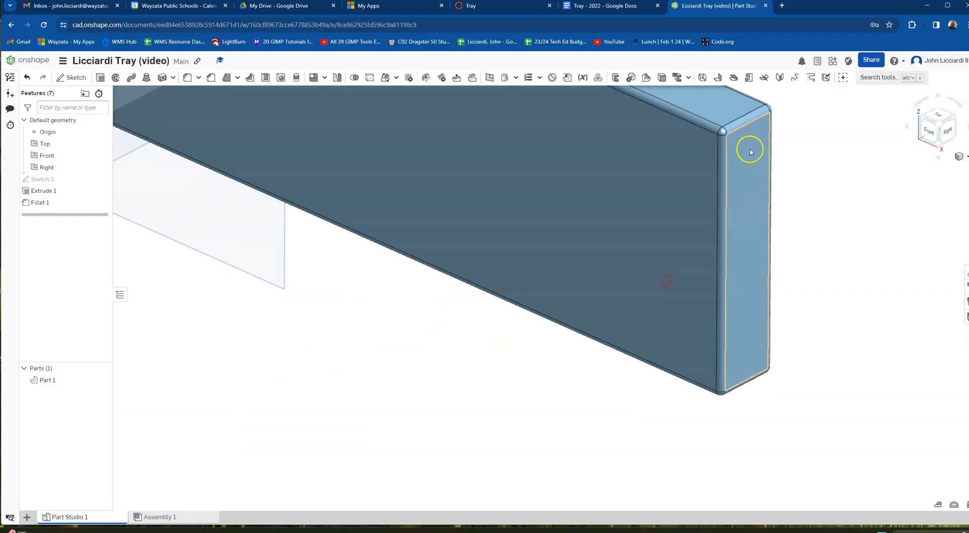
scroll(807, 233, down, 5)
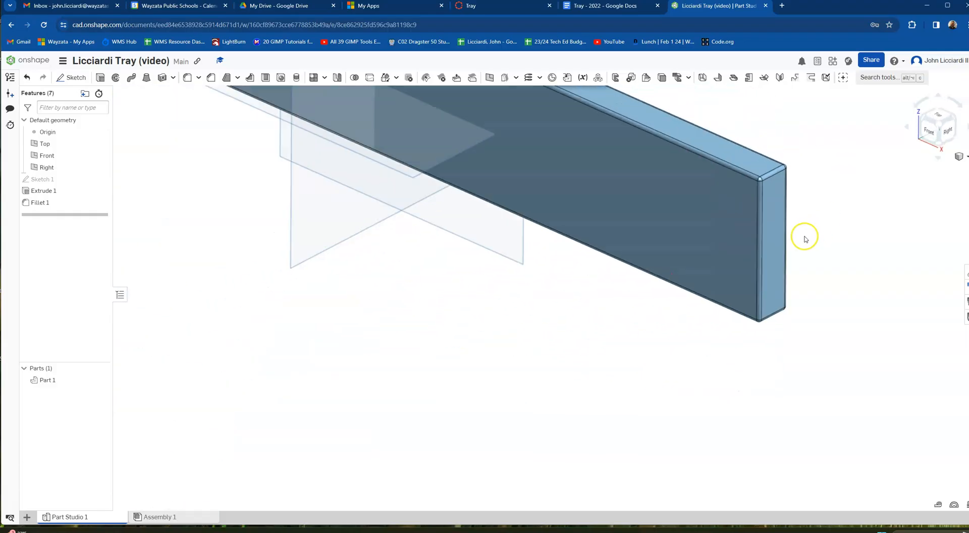
mouse_move(668, 256)
right_down()
mouse_move(661, 268)
mouse_move(680, 259)
right_up()
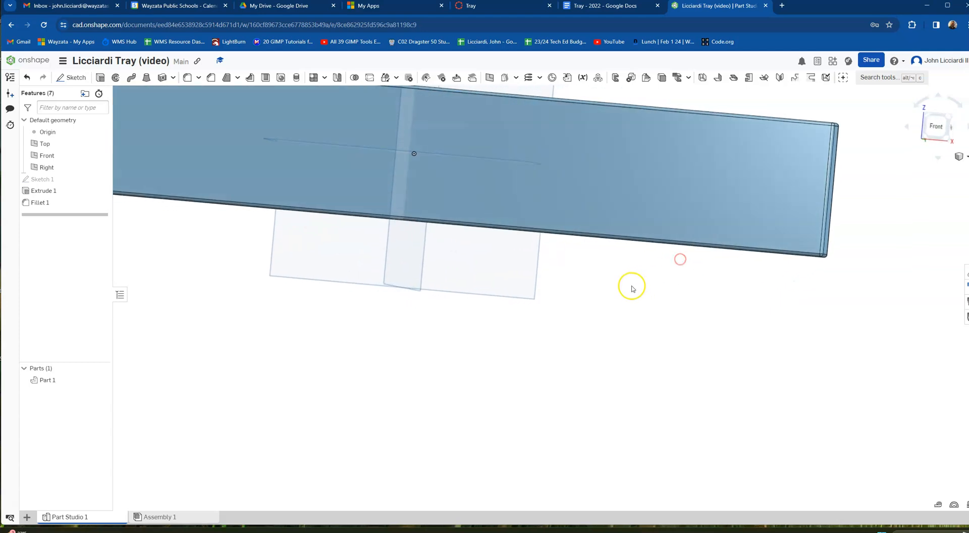
scroll(631, 286, down, 5)
middle_drag(620, 302, 662, 335)
drag(353, 180, 835, 428)
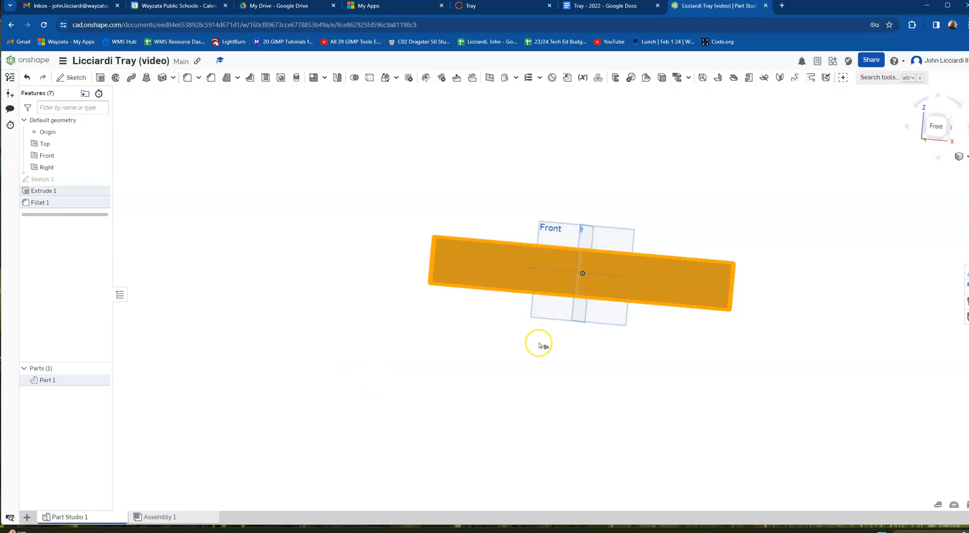
right_click(518, 259)
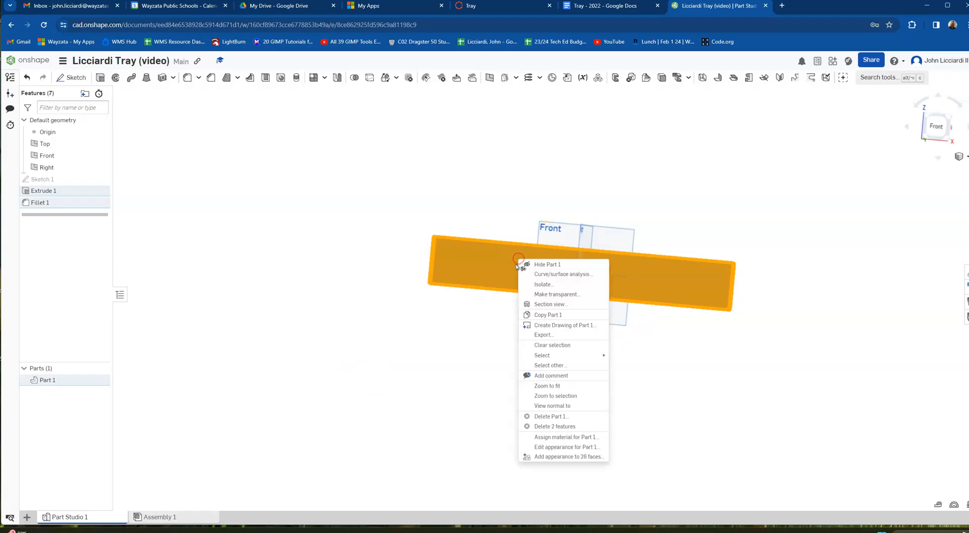
click(560, 447)
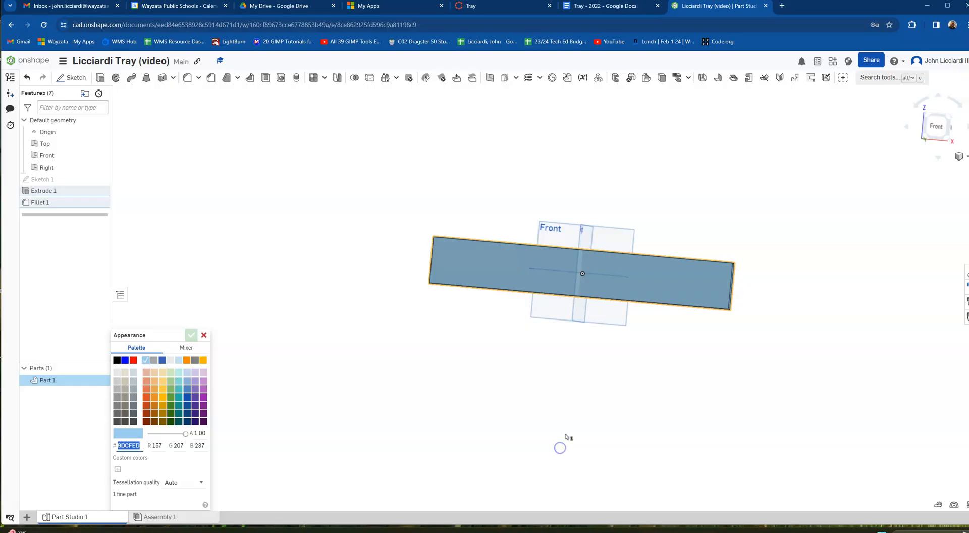
click(134, 360)
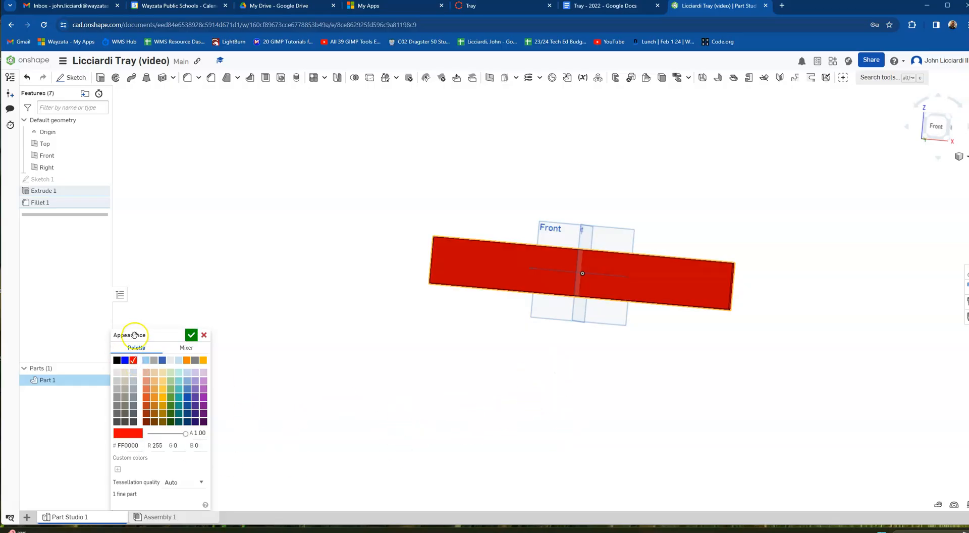
click(191, 334)
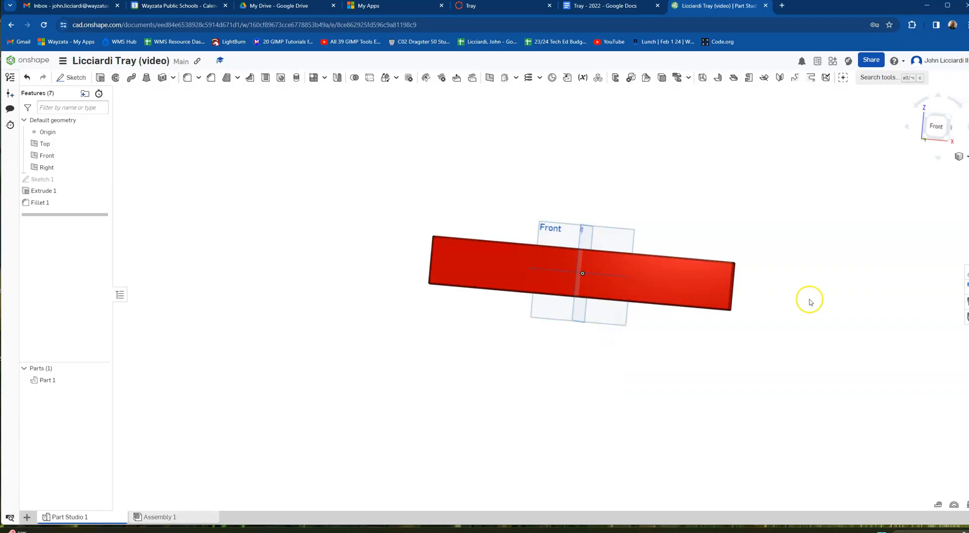
Rename the red board's part as Back Piece.
scroll(795, 313, down, 2)
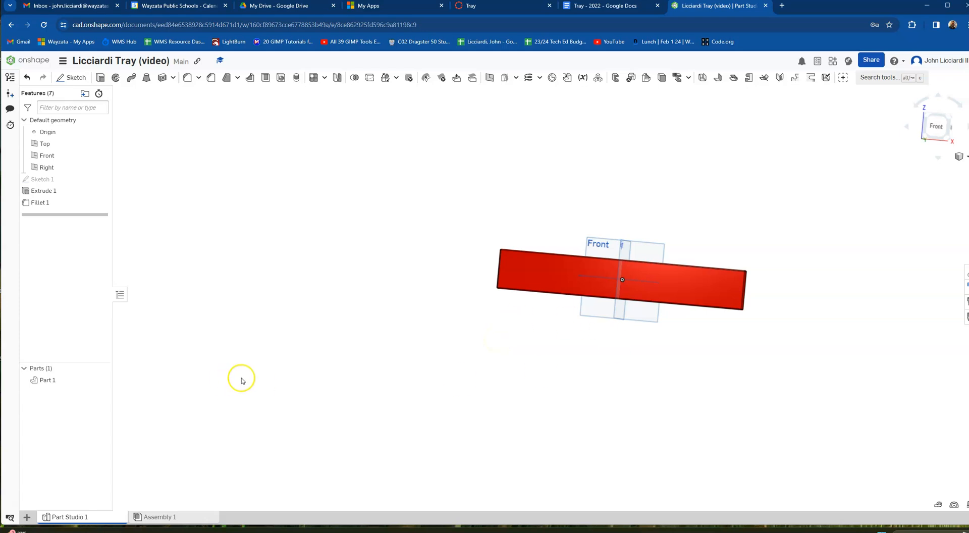
right_click(50, 382)
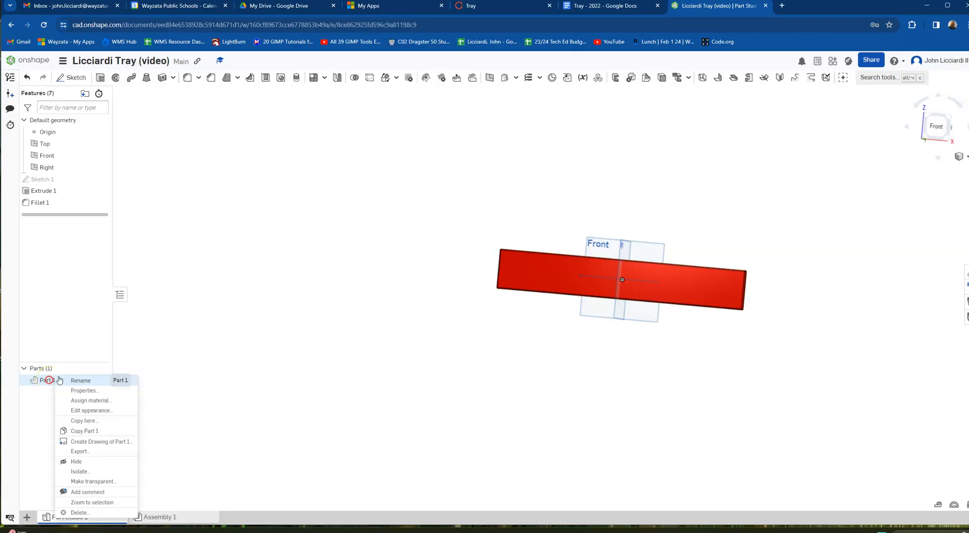
click(78, 381)
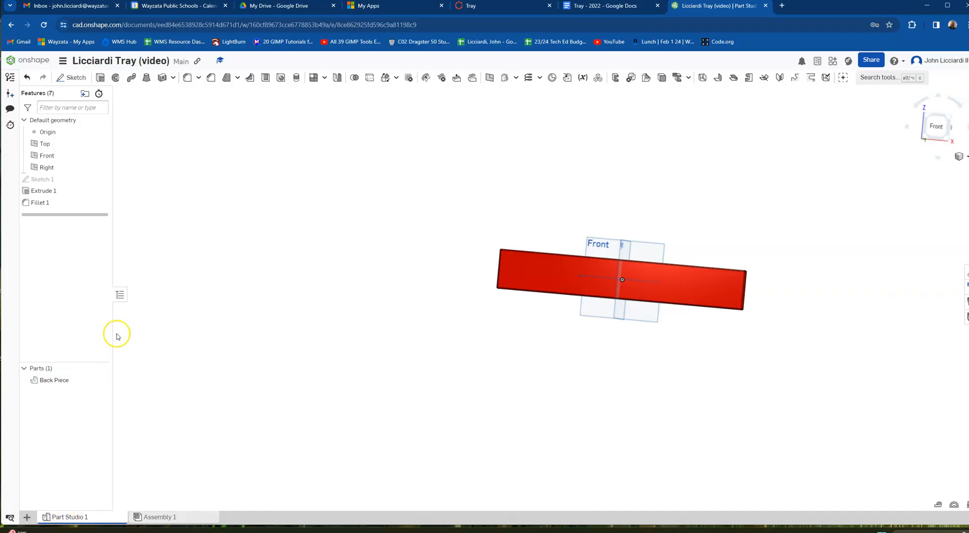
Check the 1 inch strip dimensions in the Tray document's cut list and create a new Part Studio in Onshape.
click(606, 7)
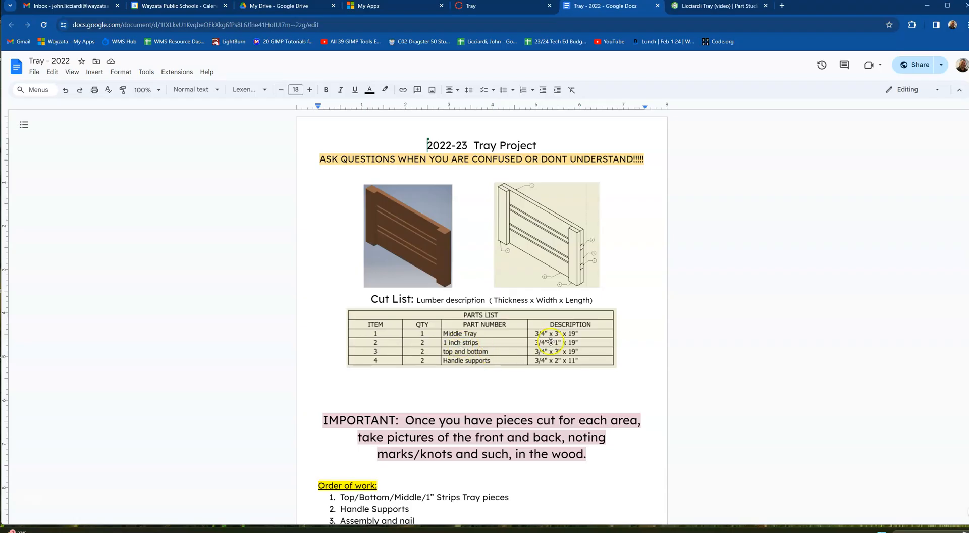
click(729, 9)
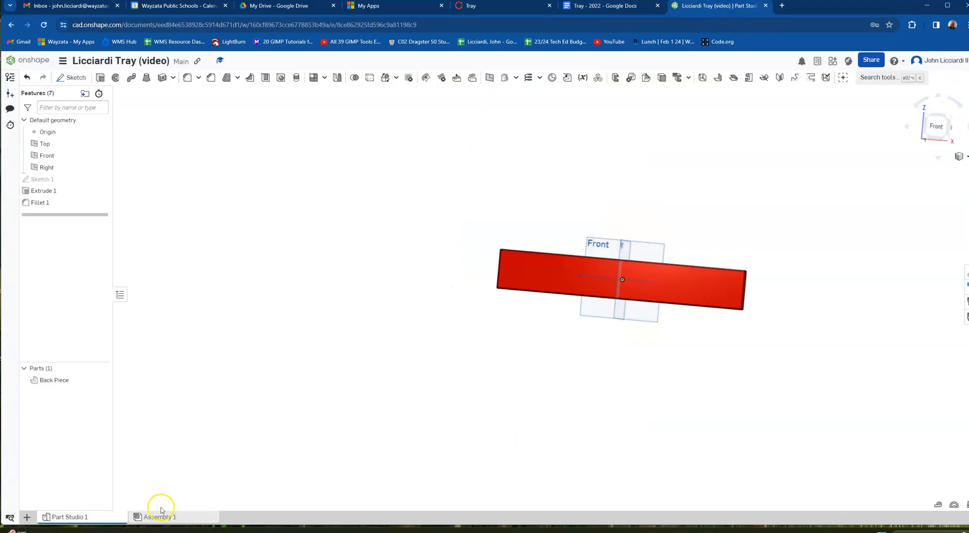
click(26, 517)
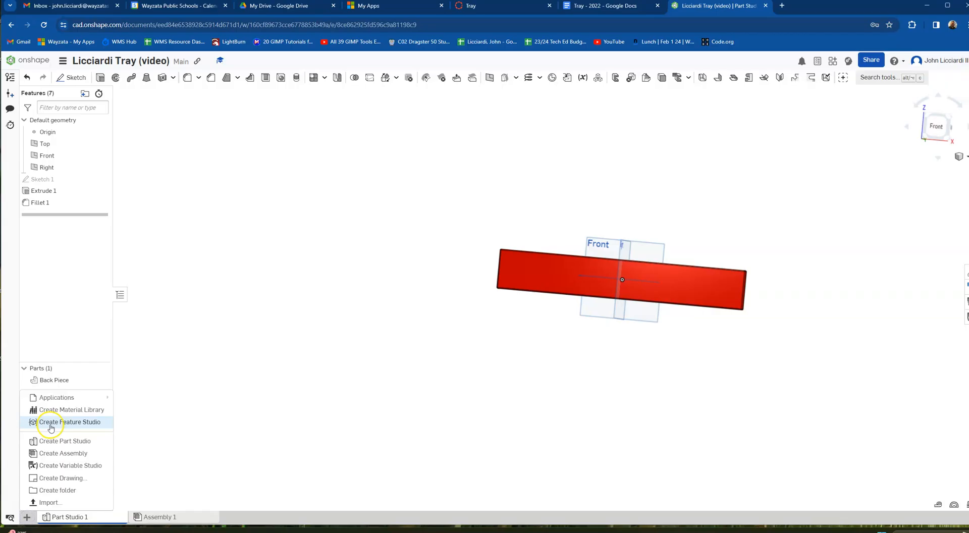
click(52, 441)
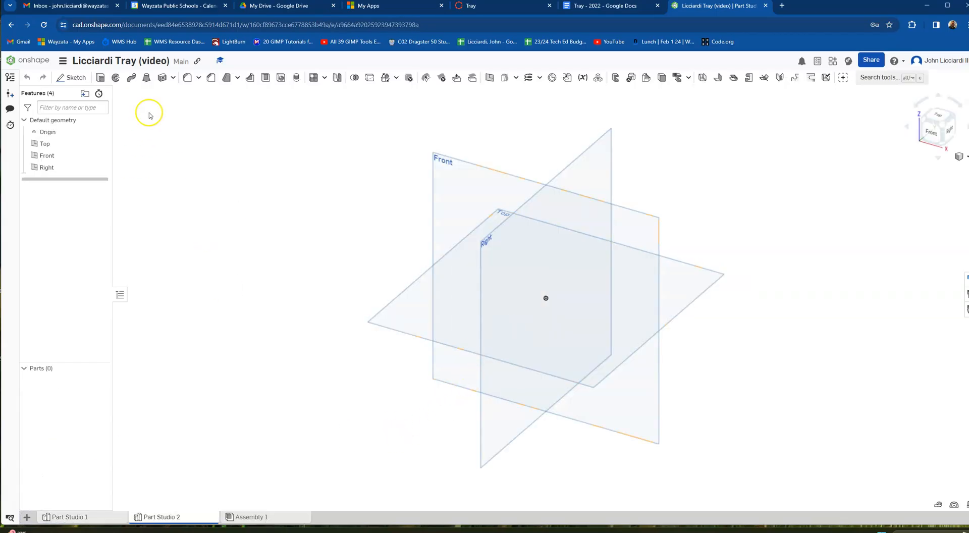
Start a sketch on the Front plane and draw a center rectangle about 12.8 by 1.8 in from the origin.
click(72, 77)
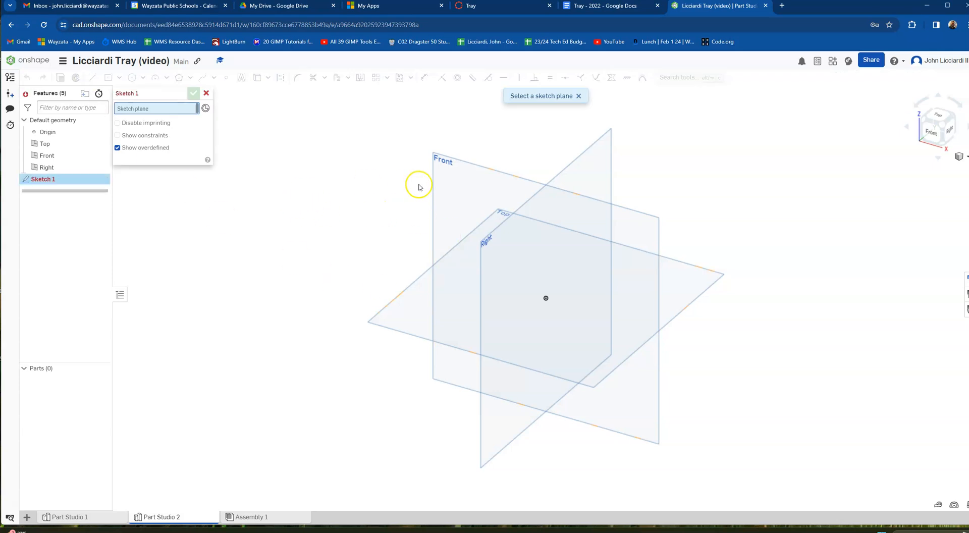
click(476, 180)
click(933, 131)
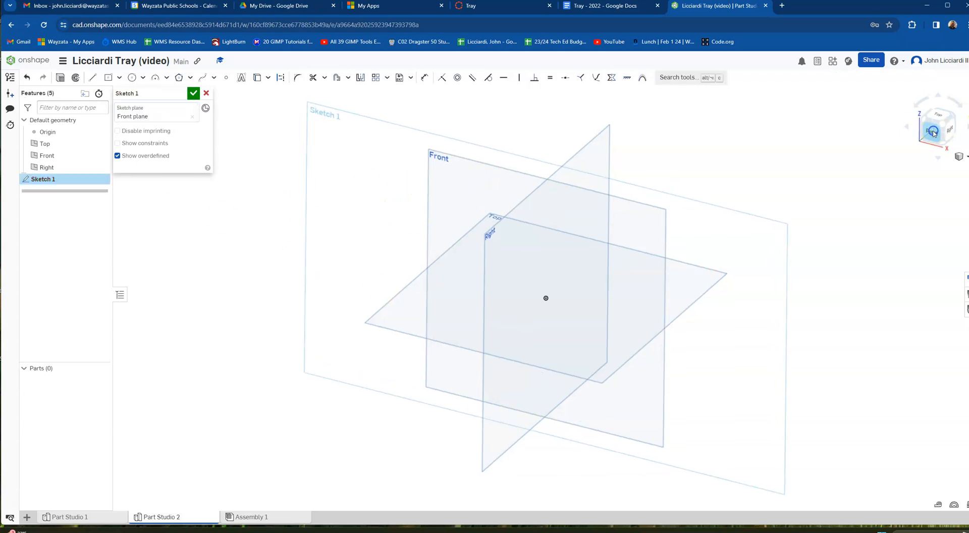
scroll(513, 254, down, 3)
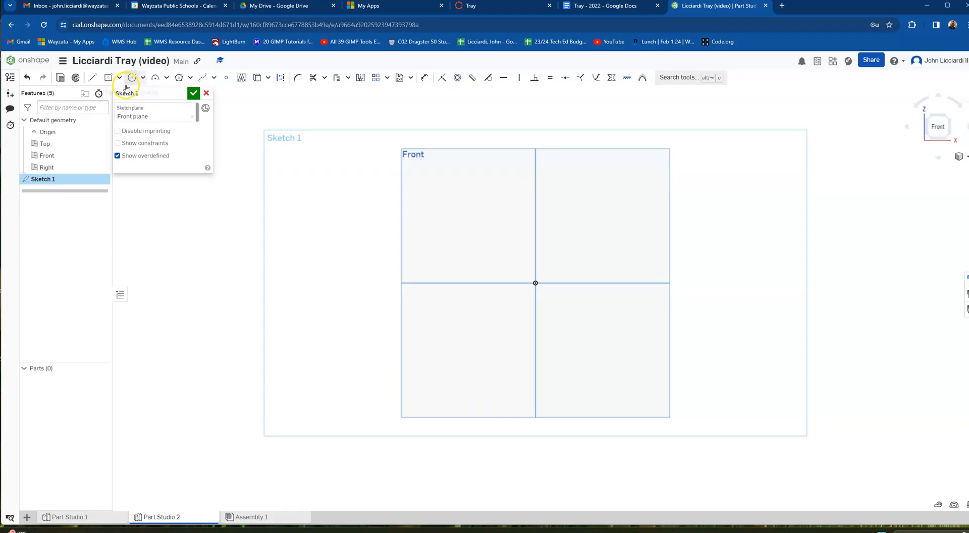
click(109, 79)
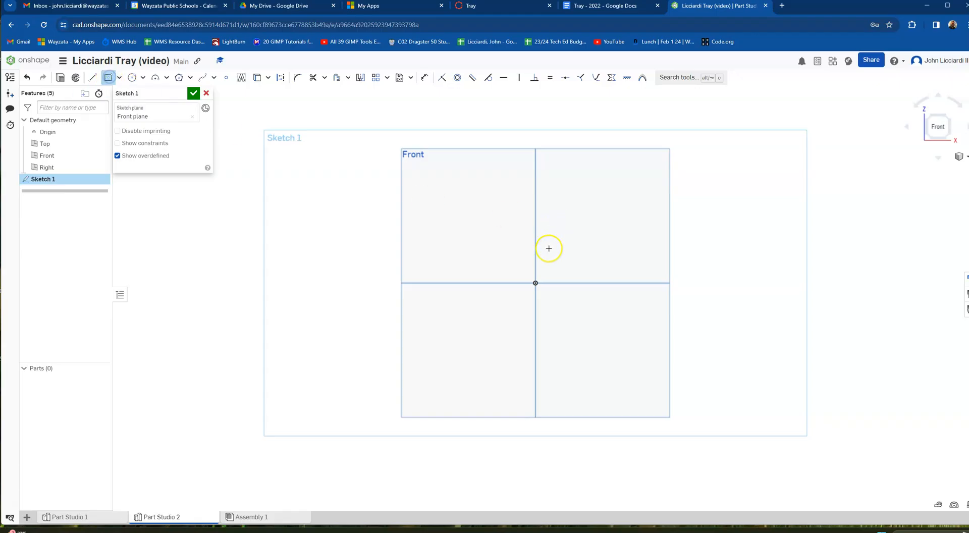
click(532, 283)
click(824, 242)
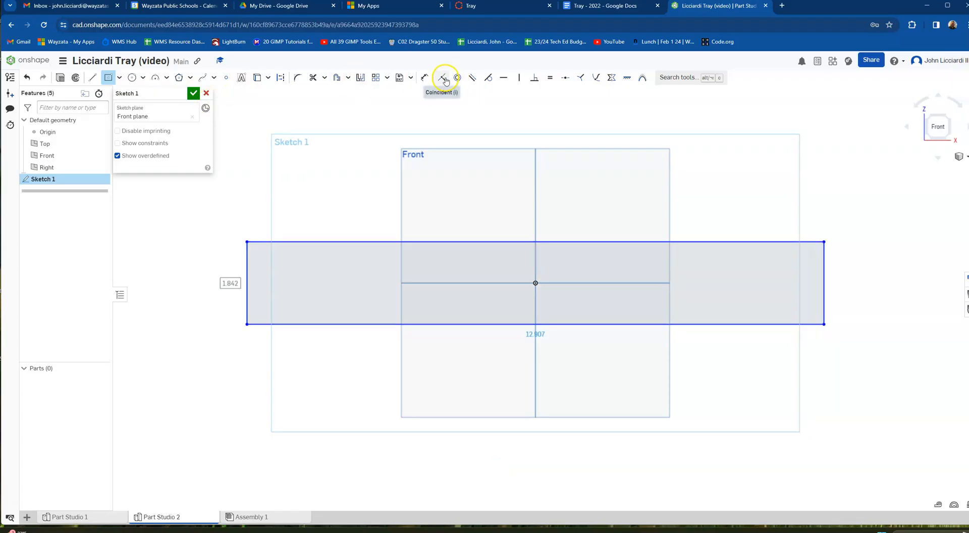
Dimension the rectangle's upper horizontal edge to 19 in.
click(424, 77)
click(520, 241)
click(524, 195)
text(19)
key(Return)
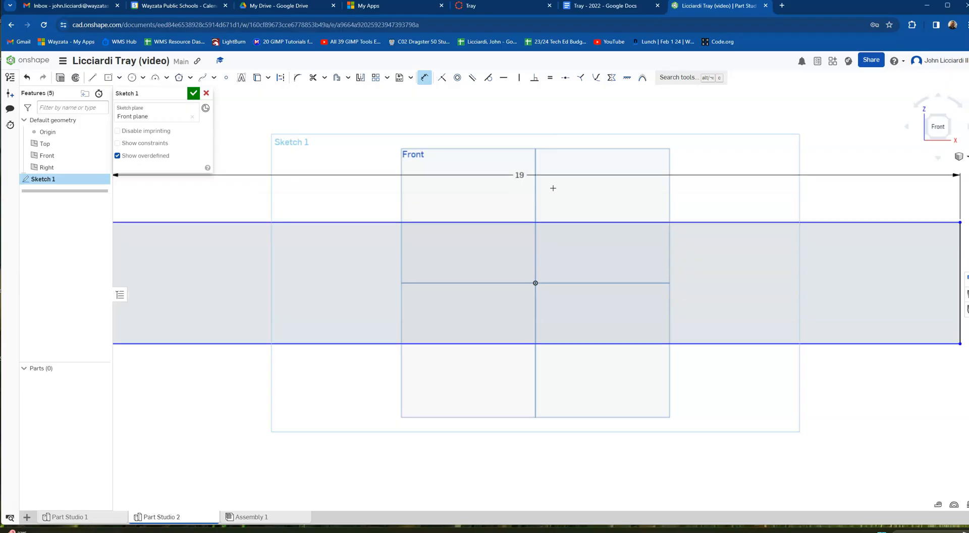
Dimension the rectangle's vertical edge to 1 in and finish the sketch.
scroll(525, 284, down, 4)
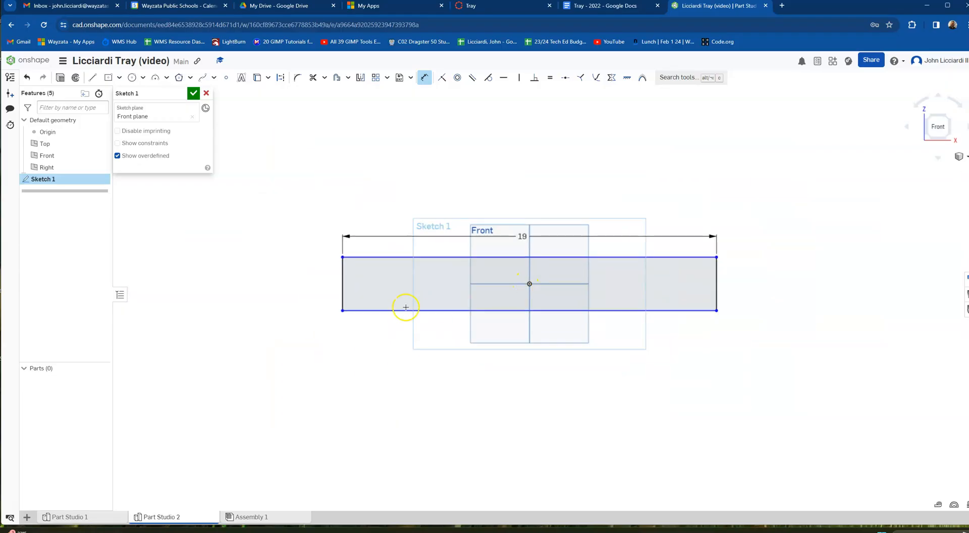
click(341, 277)
click(249, 277)
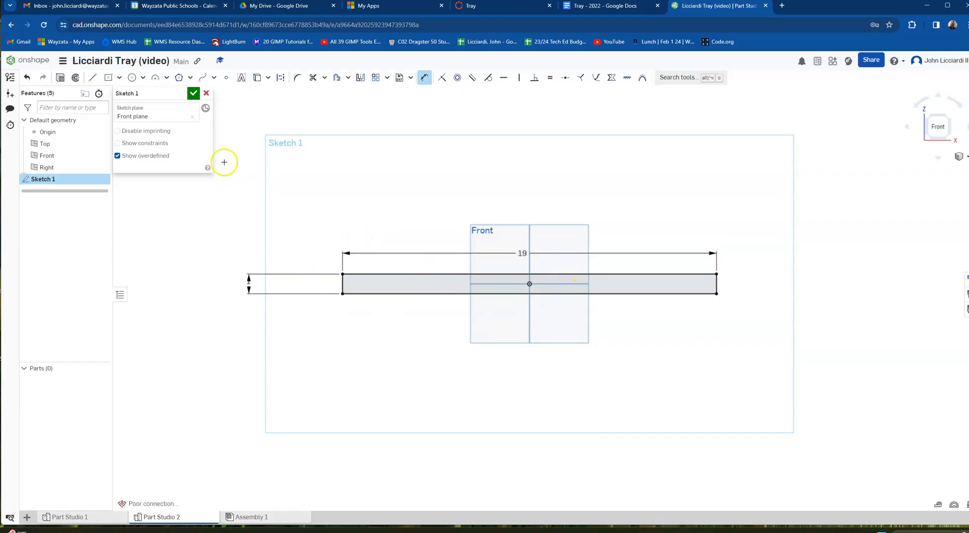
click(193, 93)
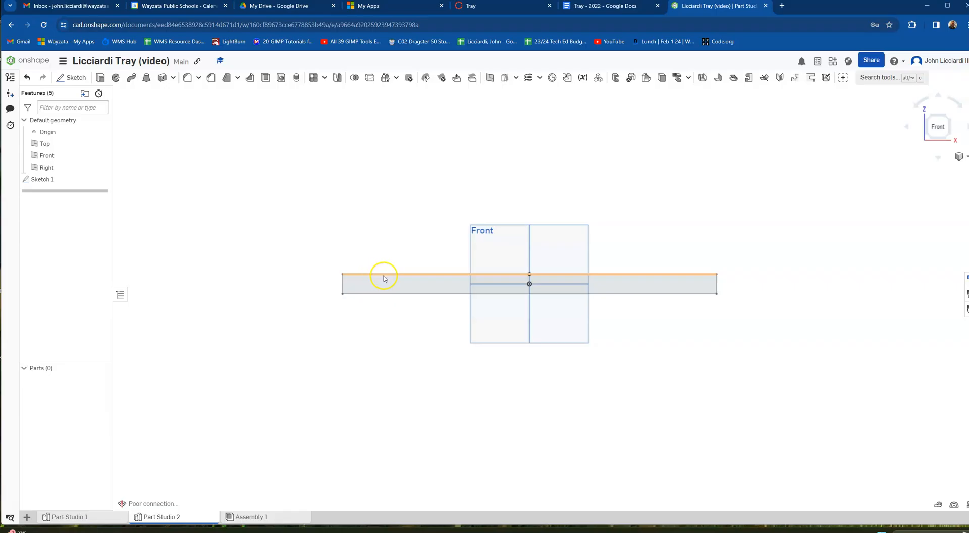
Extrude the rectangle as a new solid with a blind depth of 0.75 in.
click(100, 77)
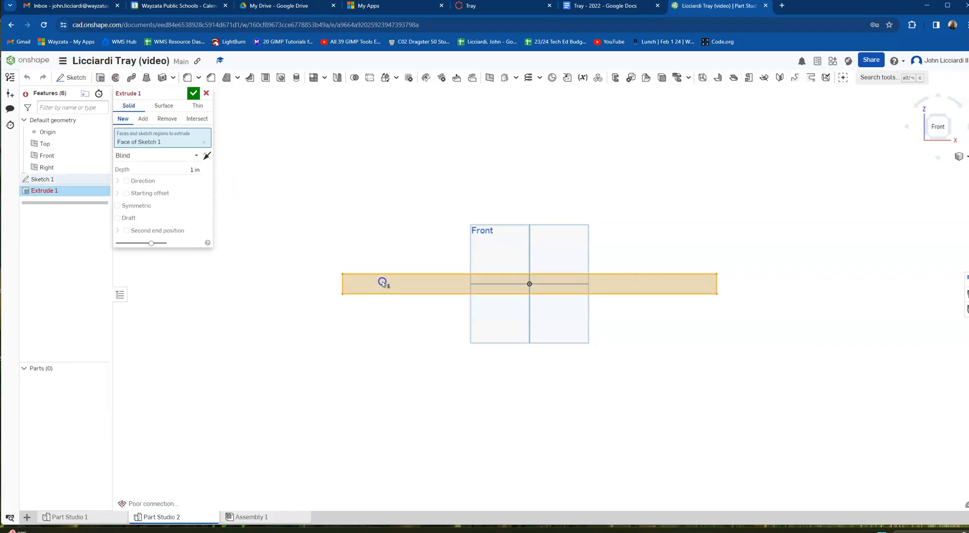
click(196, 169)
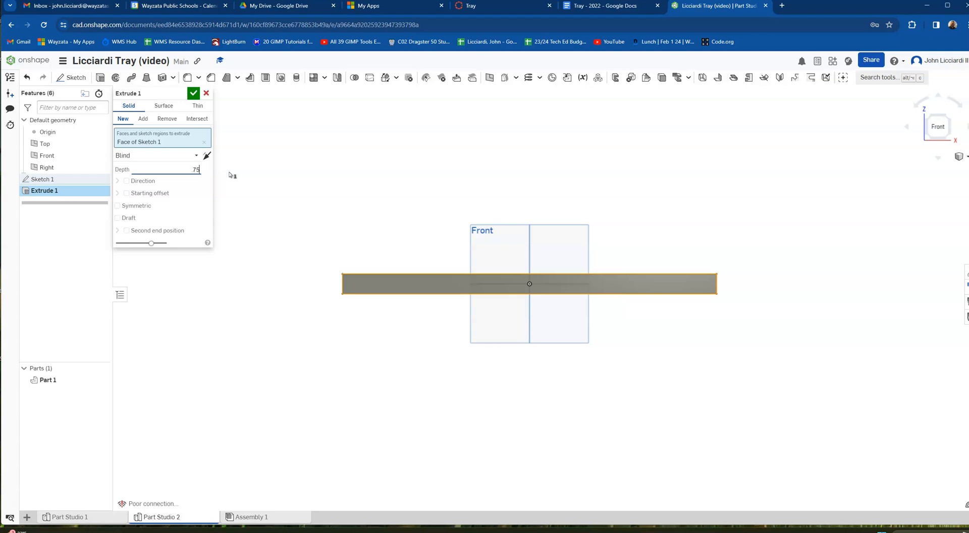
click(193, 92)
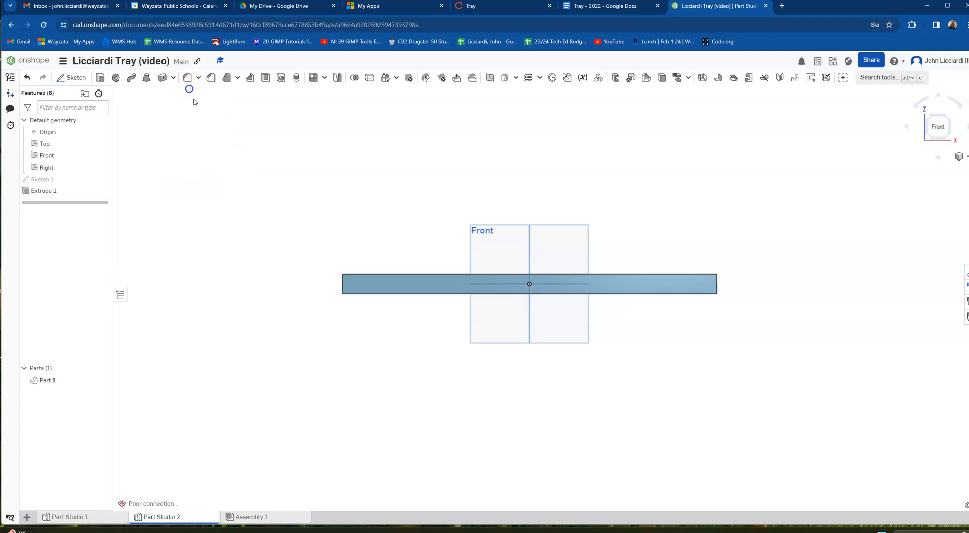
Select the whole strip and change the part's appearance to blue (0000FF).
drag(322, 256, 802, 317)
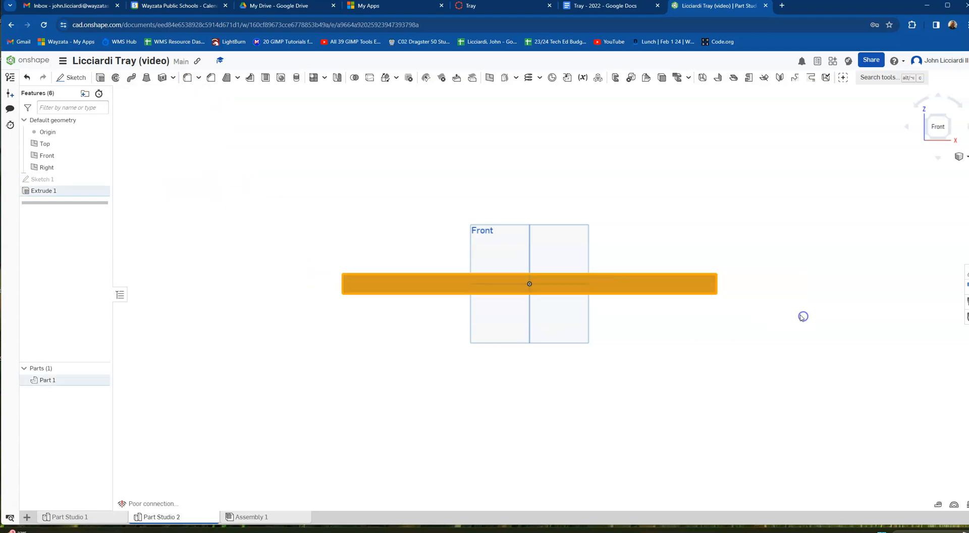
right_click(599, 279)
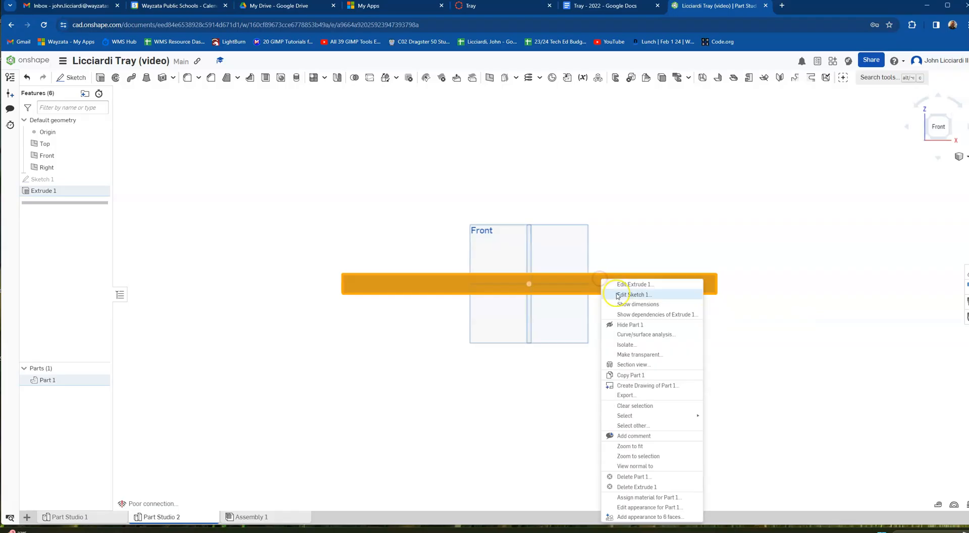
click(651, 507)
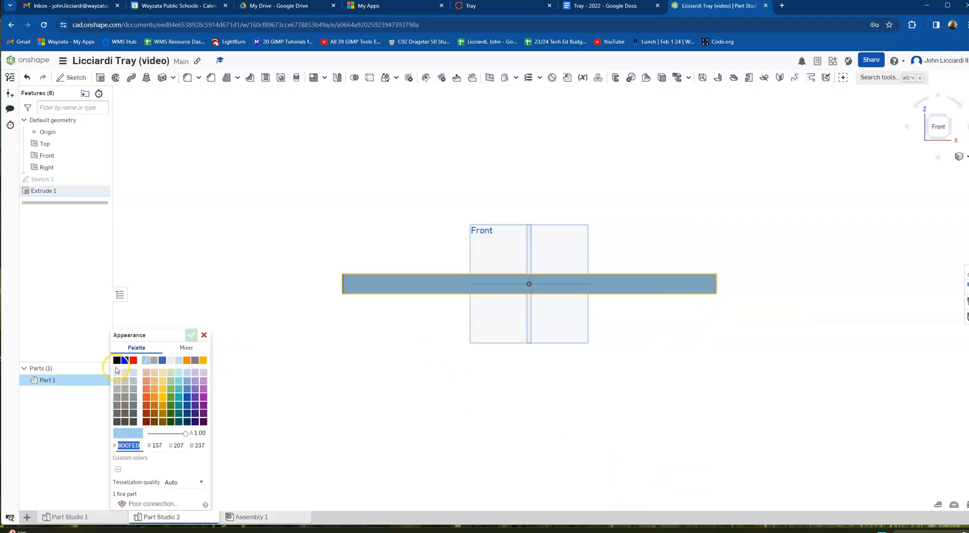
click(125, 361)
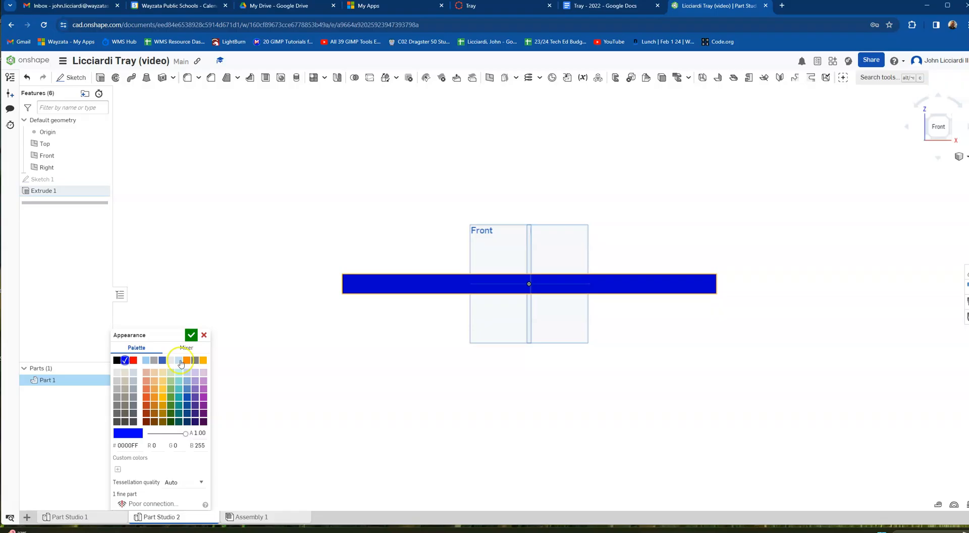
click(198, 338)
Fillet all edges of the blue strip with a 0.063 in radius.
right_drag(655, 326, 648, 346)
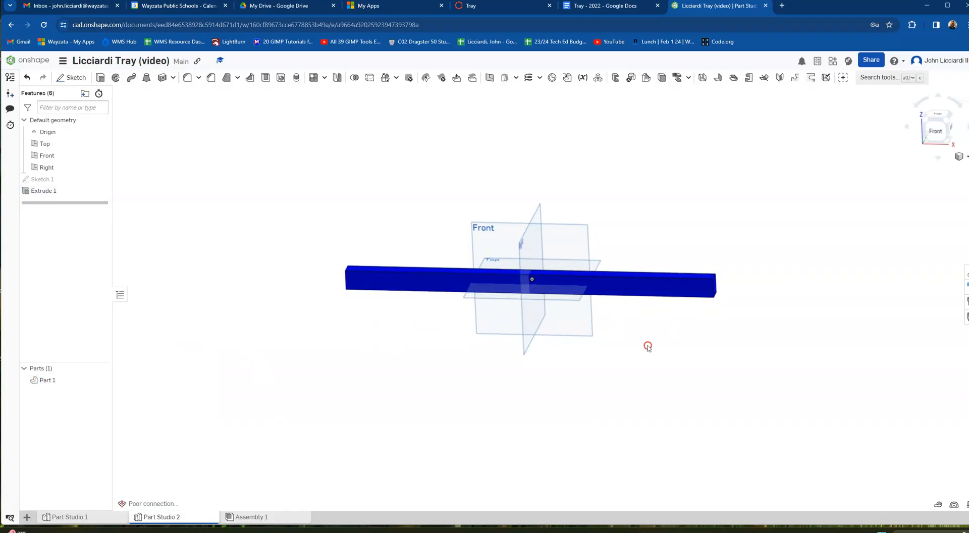
drag(280, 224, 790, 361)
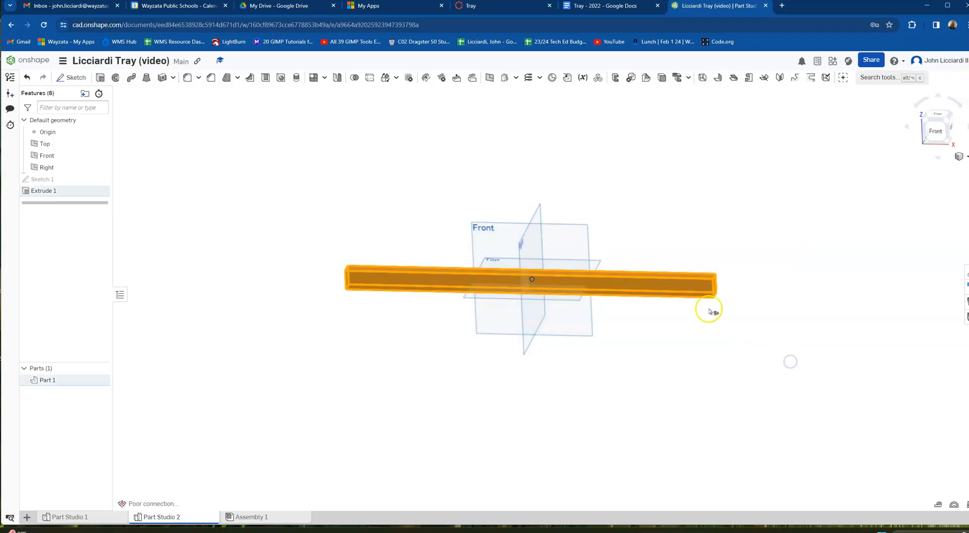
click(189, 79)
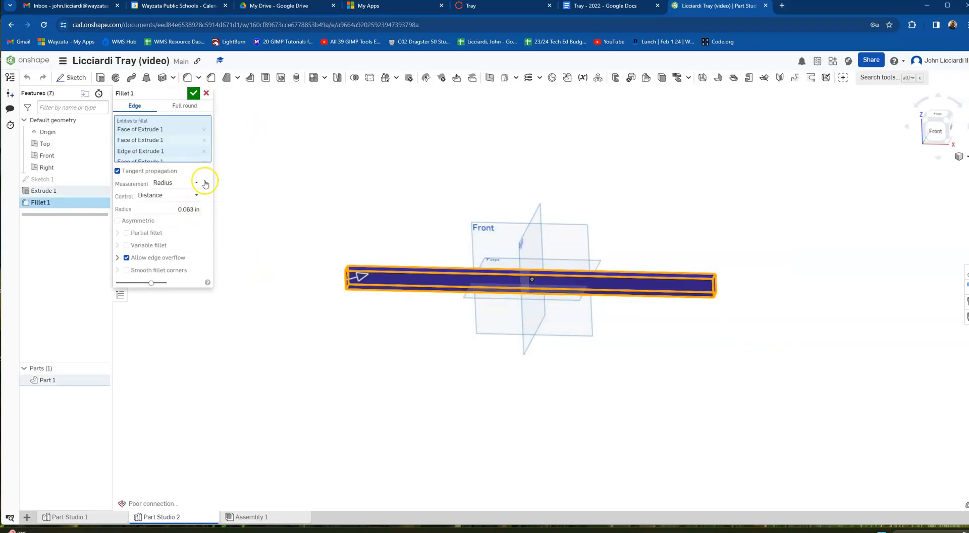
click(198, 93)
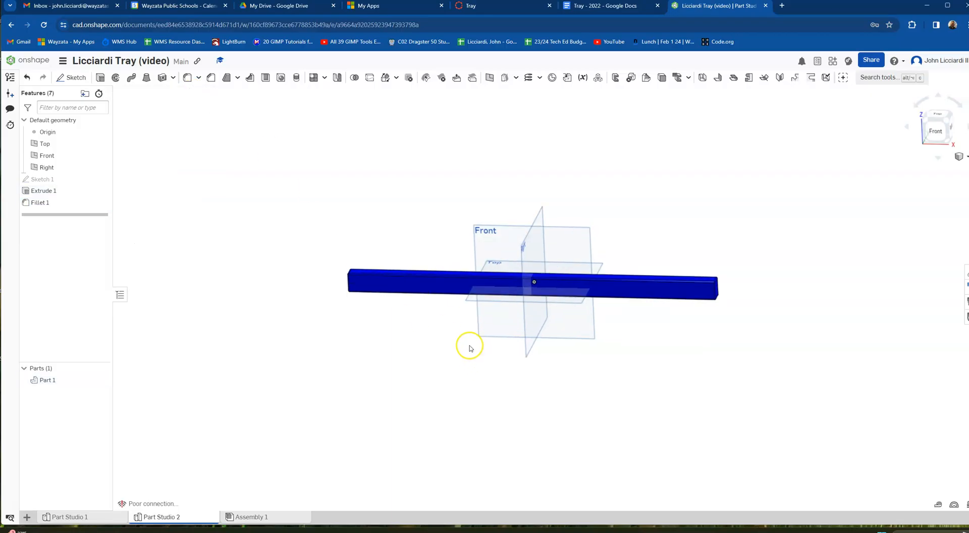
Rename the blue strip's part as "1 inch strip" and clear the selection.
scroll(465, 345, up, 3)
click(44, 380)
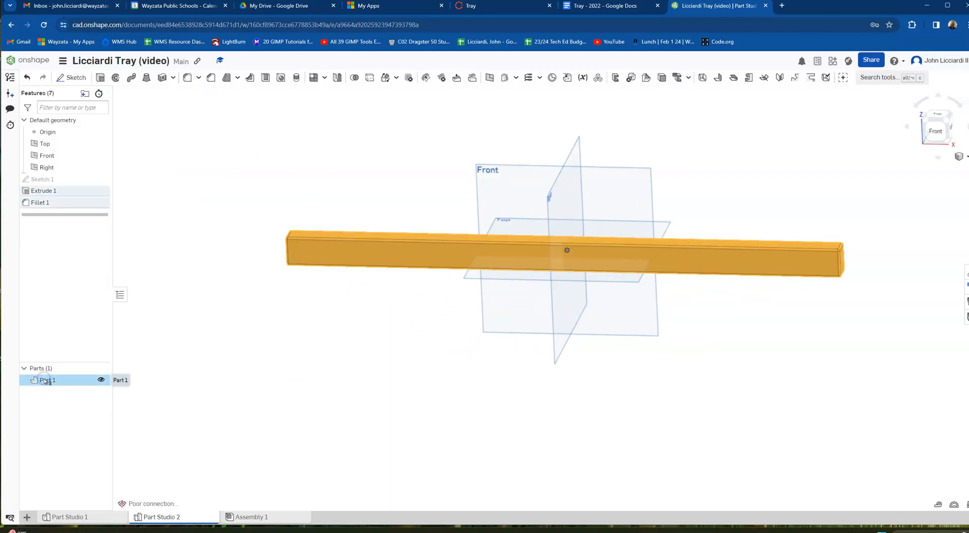
right_click(45, 381)
click(73, 380)
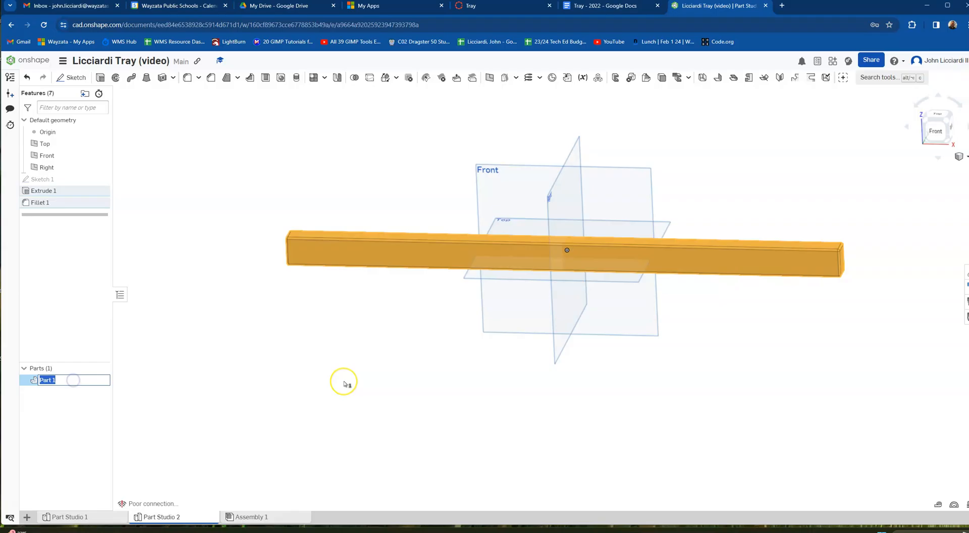
text(1 inch strip)
key(Return)
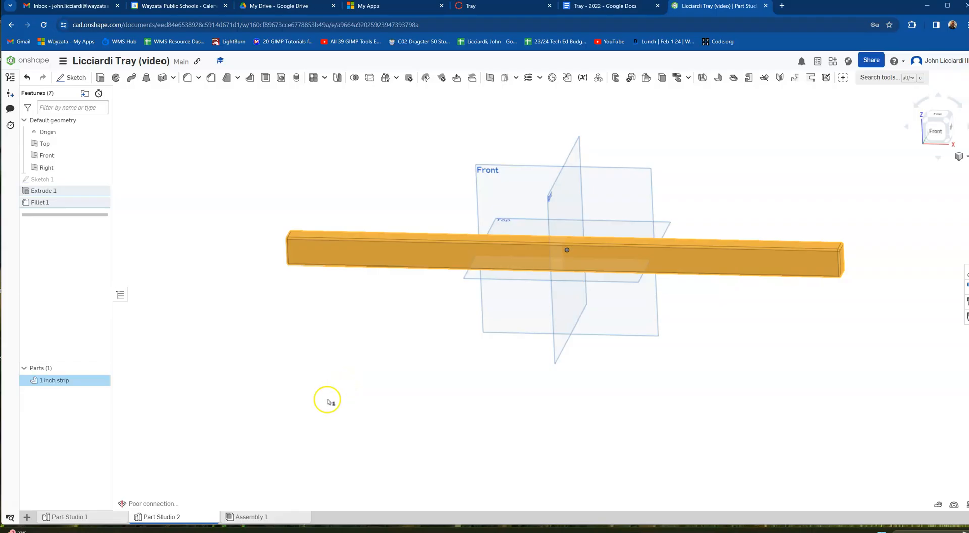
click(339, 402)
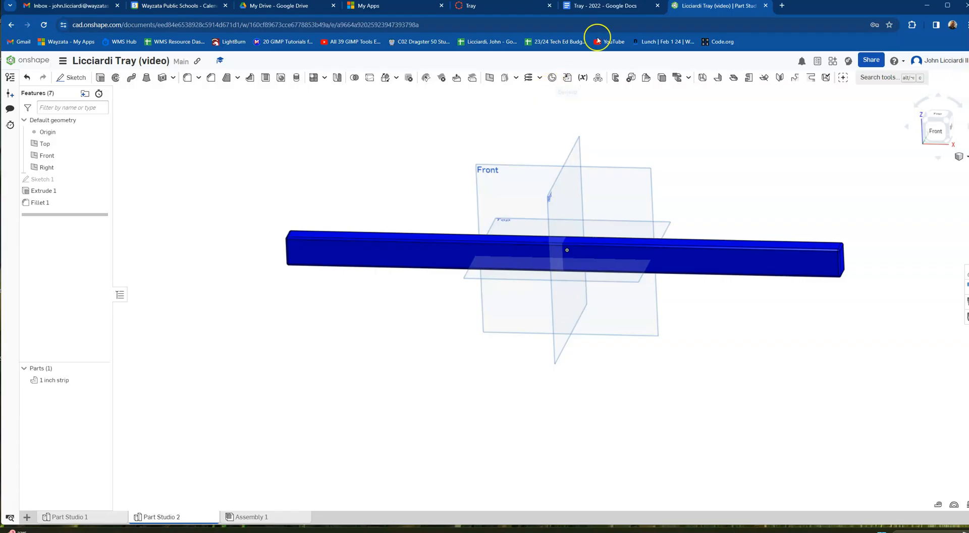
Check the next piece in the Tray document's cut list and create another Part Studio in Onshape.
click(606, 6)
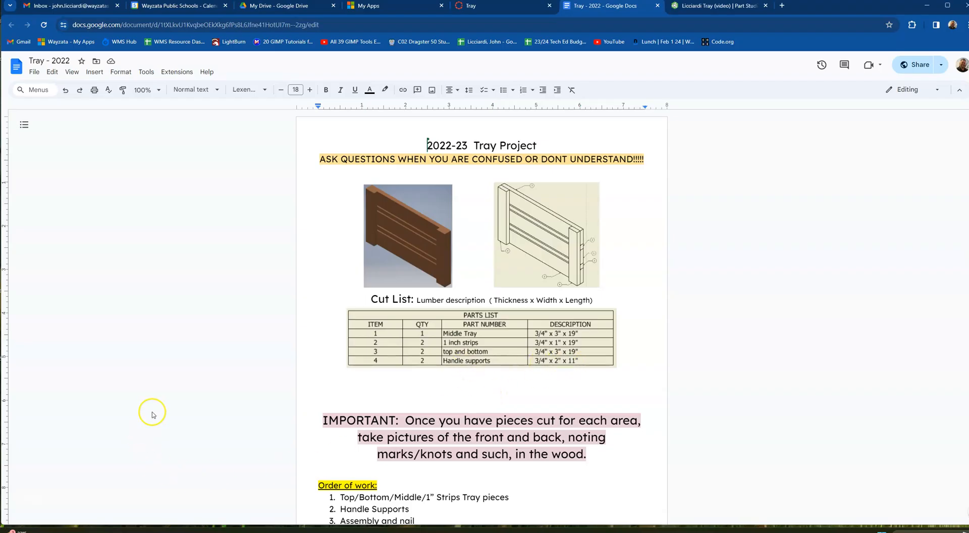
click(712, 6)
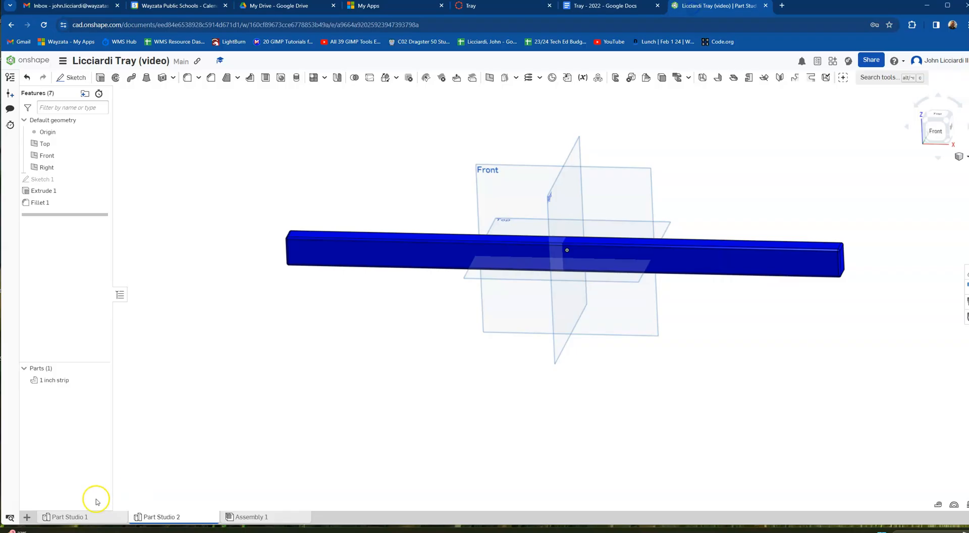
click(27, 517)
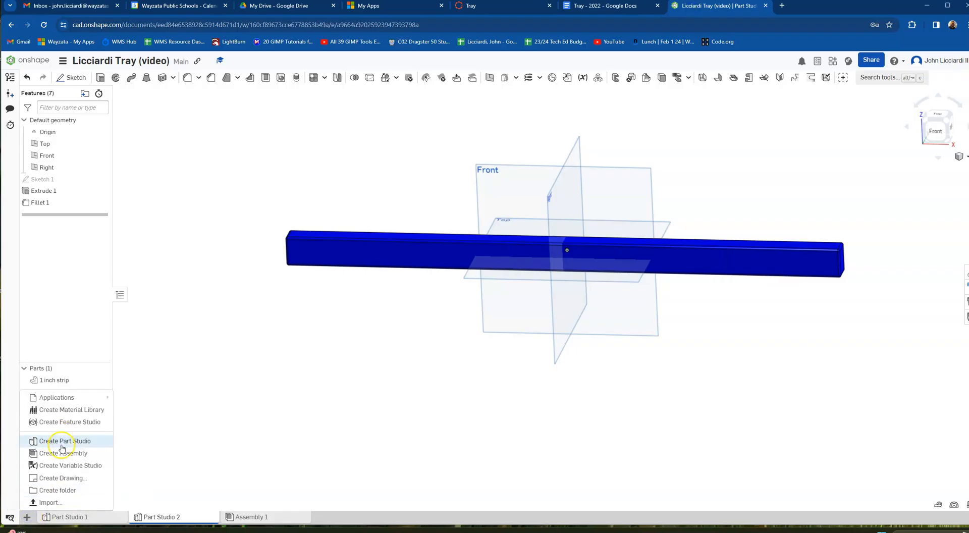
click(61, 446)
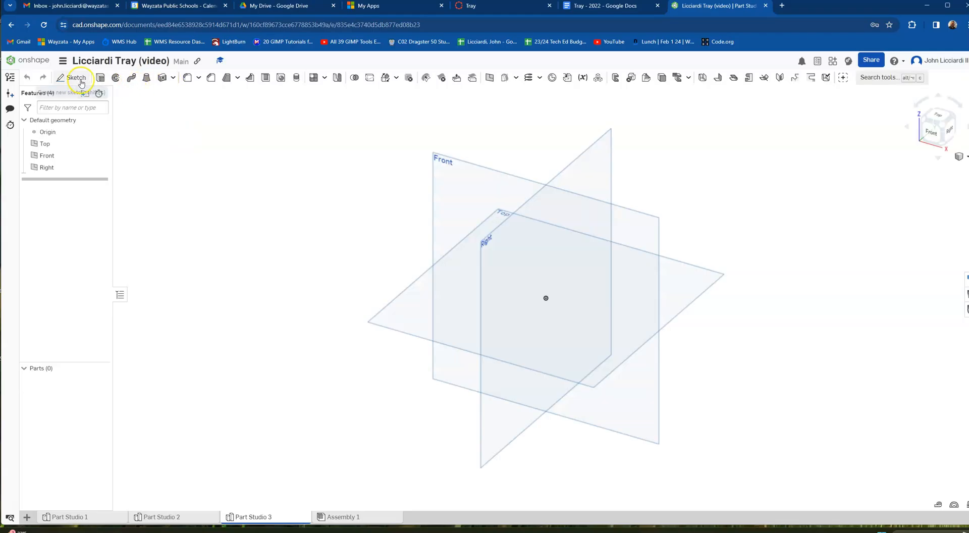
Start a sketch on the Front plane and draw a center-point rectangle about 7.3 in by 1.95 in, centered on the origin.
click(64, 77)
click(482, 179)
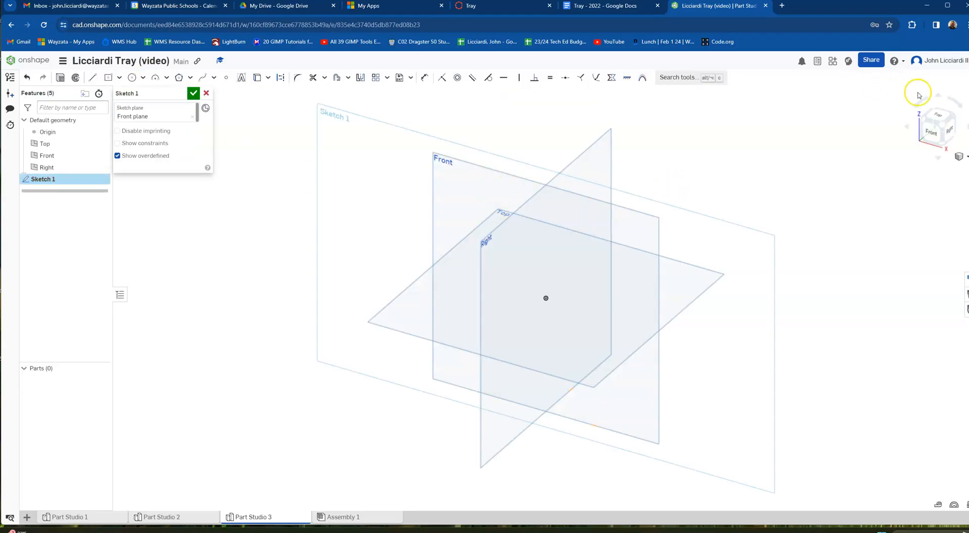
click(933, 136)
click(109, 77)
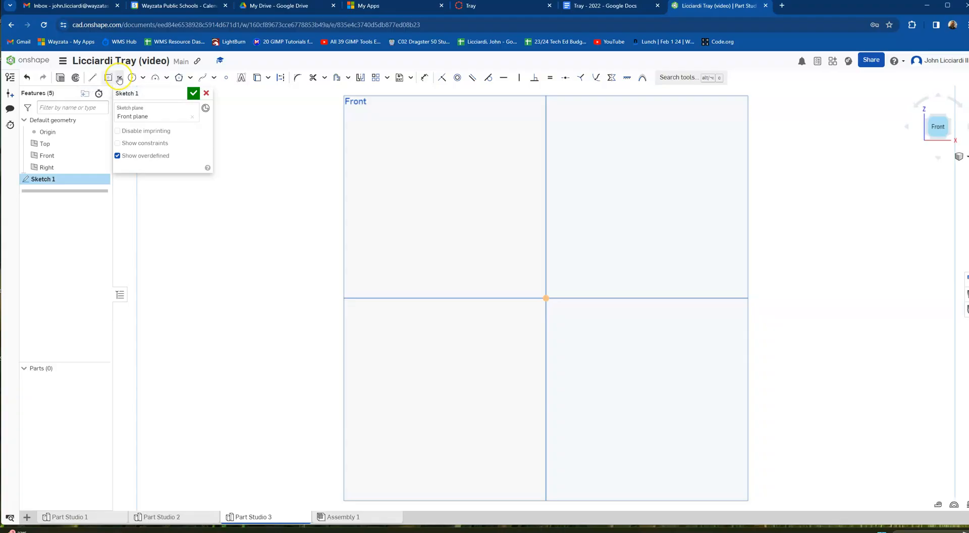
click(545, 298)
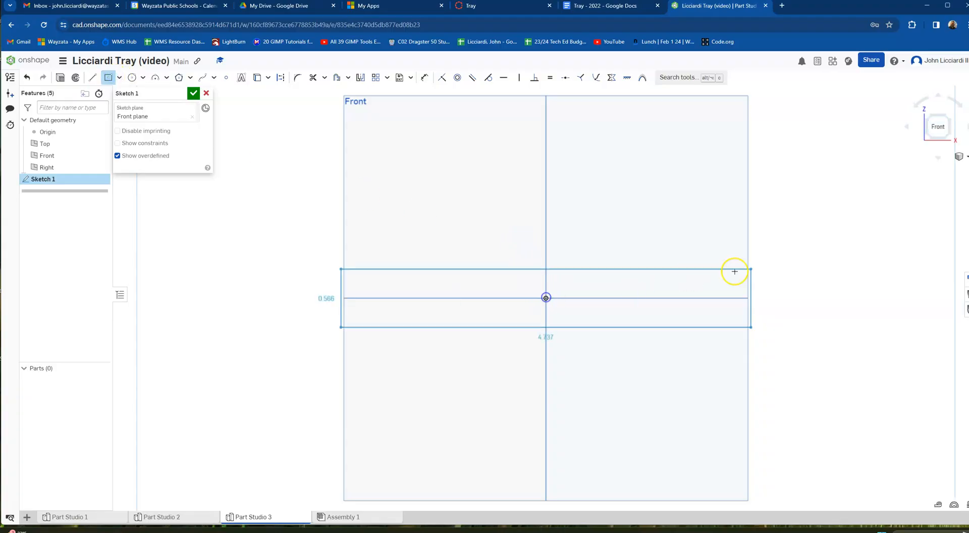
click(792, 232)
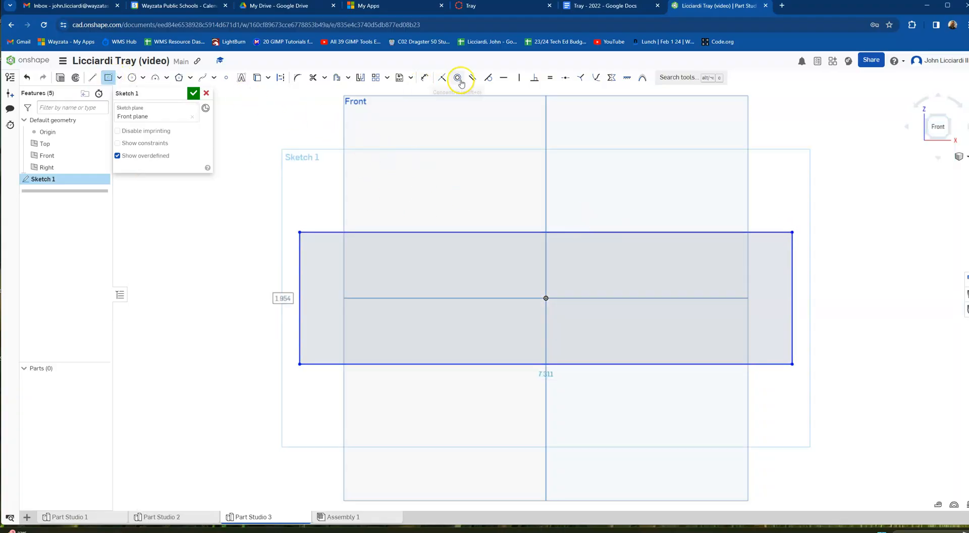
Dimension the rectangle to 11 in long and 2 in high.
click(425, 77)
click(487, 233)
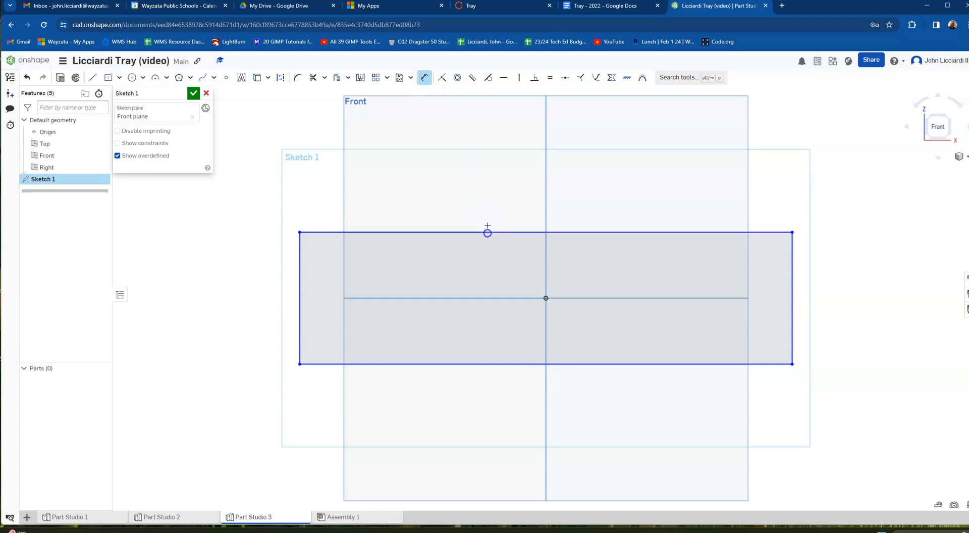
click(487, 212)
text(11)
key(Return)
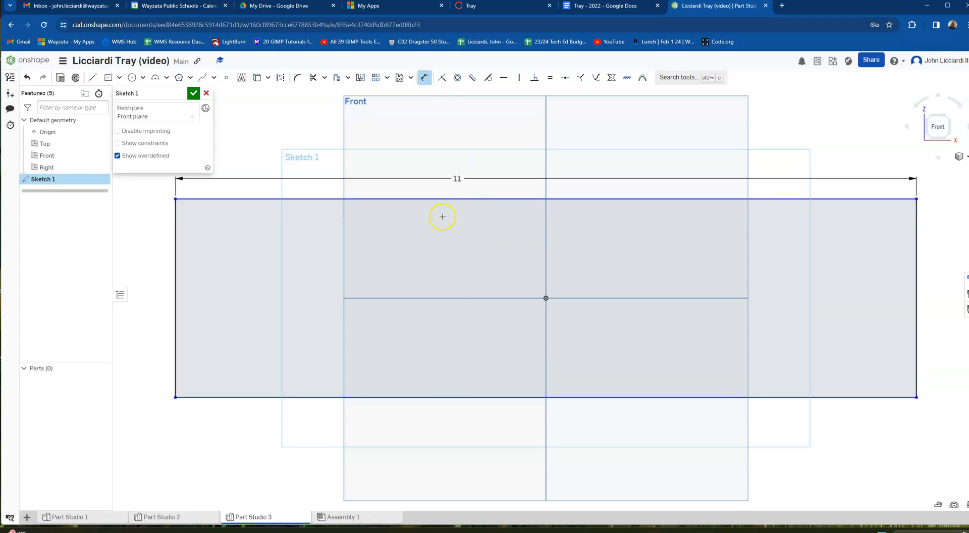
click(176, 280)
click(140, 279)
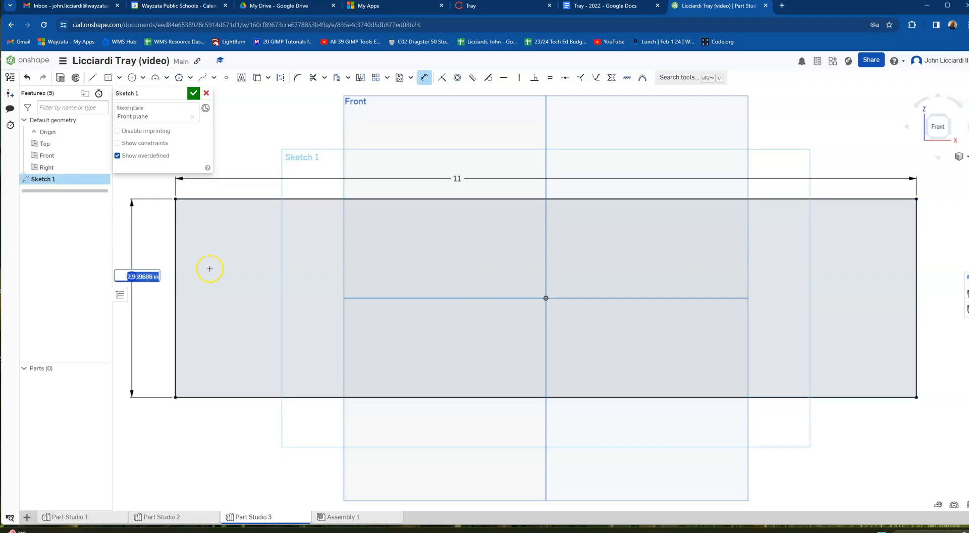
text(2)
key(Return)
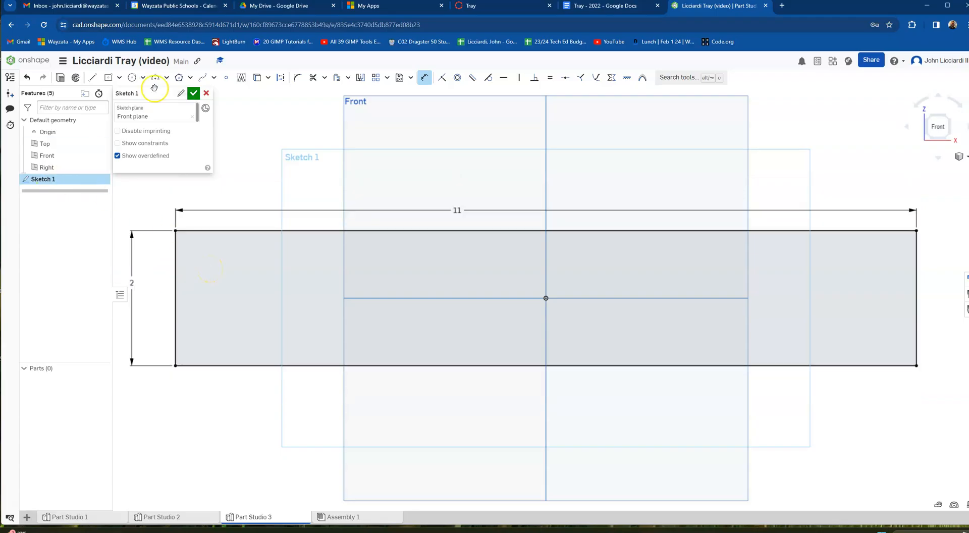
Finish the sketch and extrude the rectangle into a new solid with a blind depth.
click(194, 93)
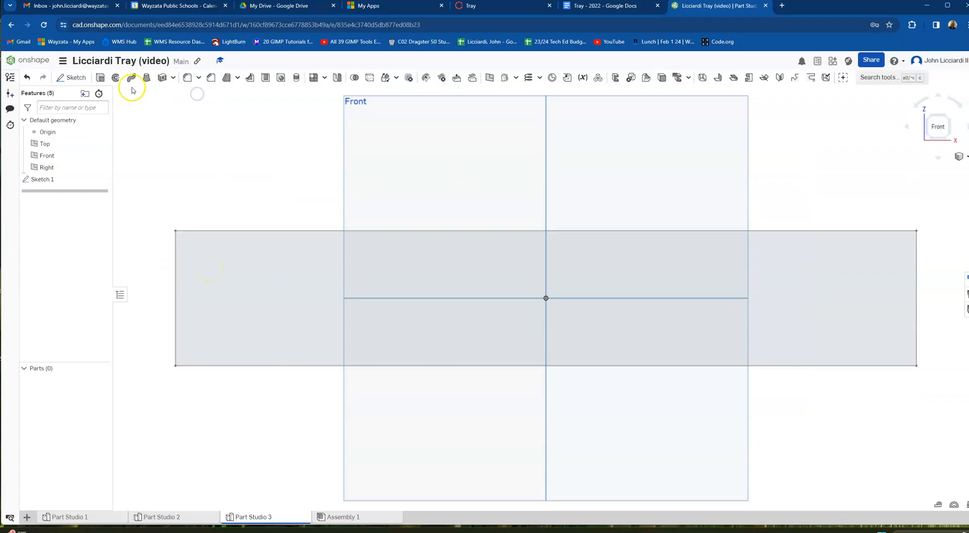
click(100, 77)
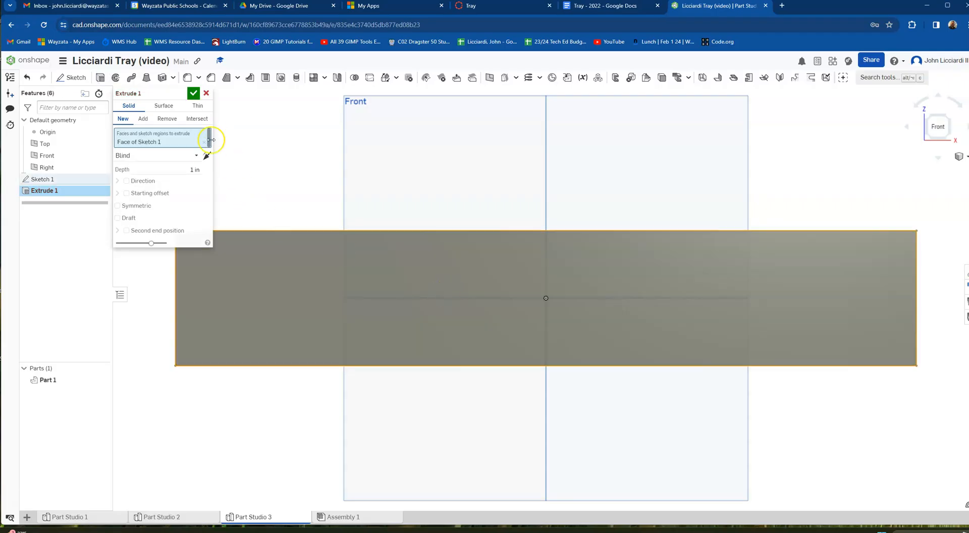
click(197, 170)
click(193, 93)
Select the whole extruded board and change the part's appearance to green (488C29).
scroll(444, 329, down, 3)
drag(217, 215, 780, 422)
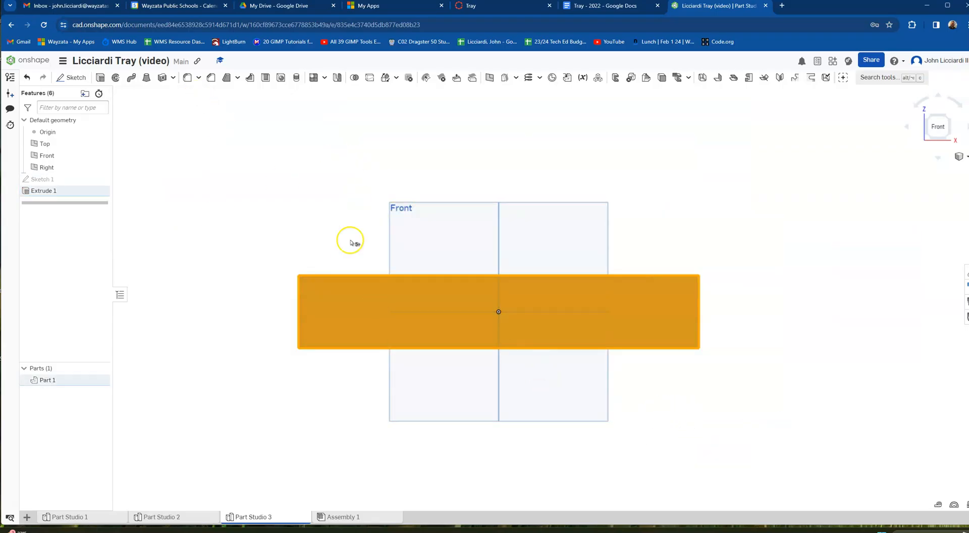
right_click(410, 318)
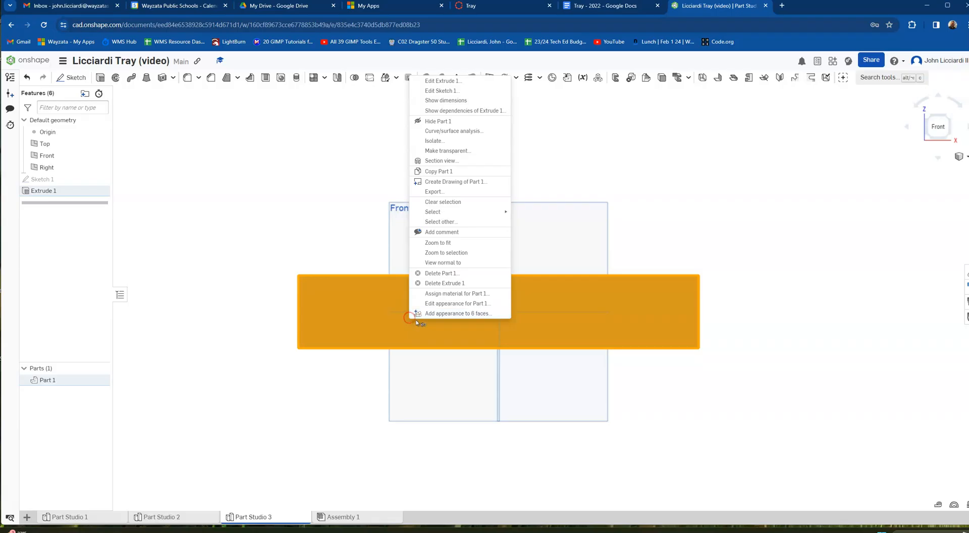
click(438, 303)
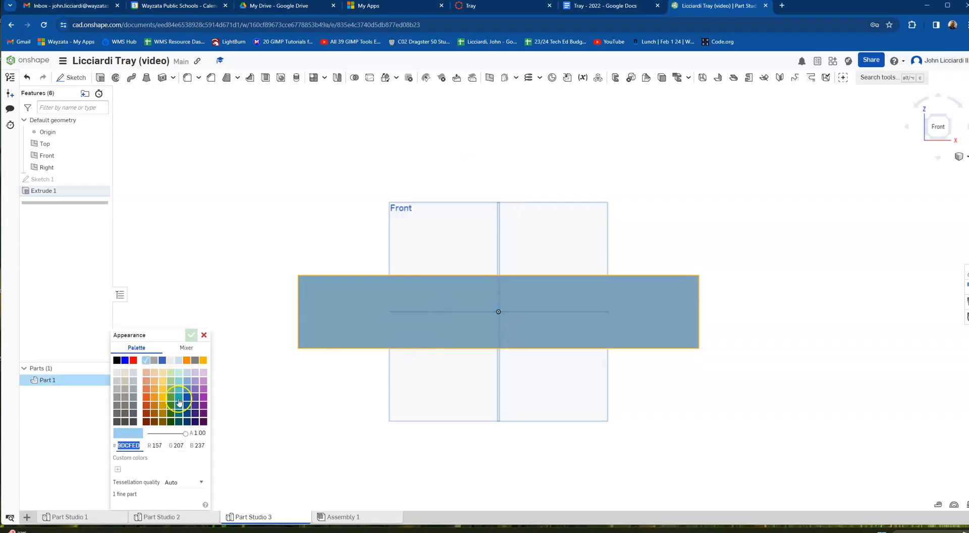
click(178, 397)
click(172, 405)
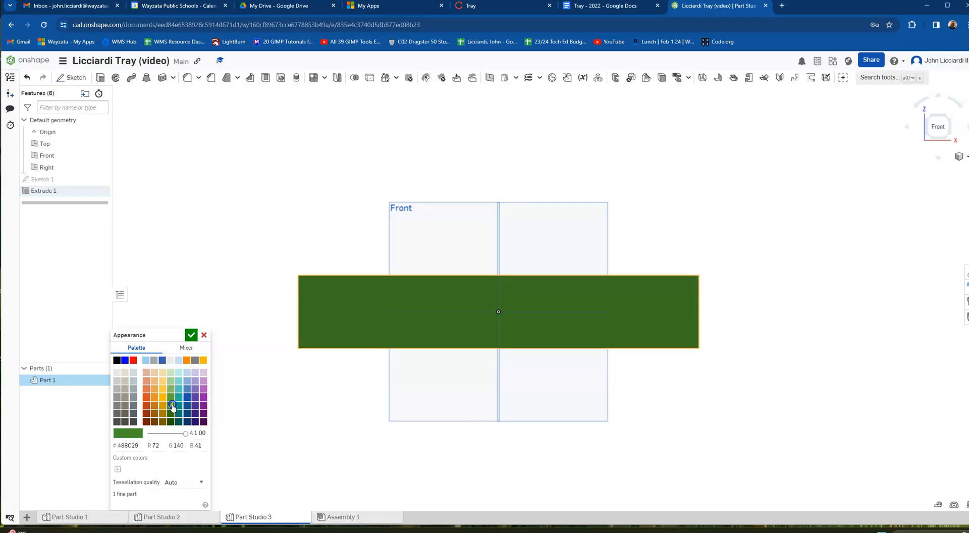
click(191, 335)
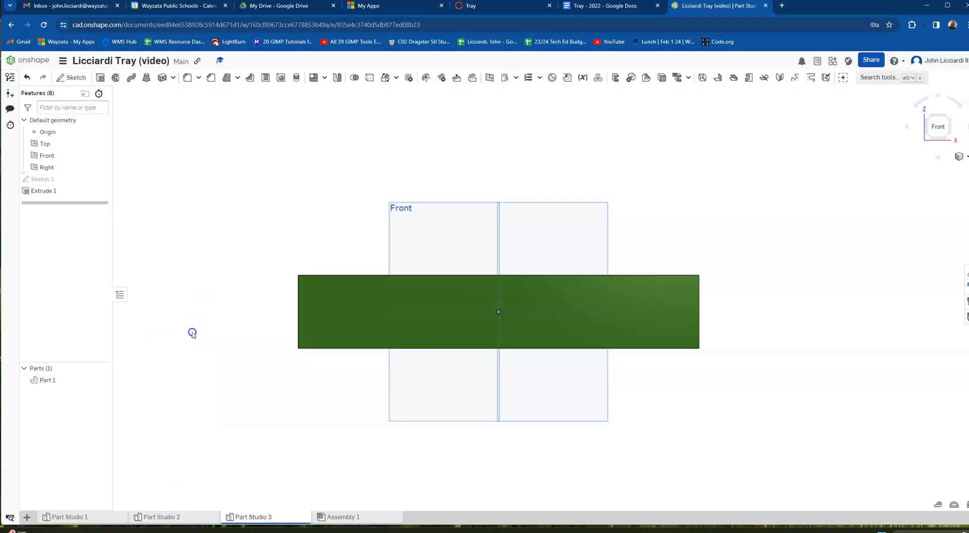
Fillet all edges of the green board with a 0.063 in radius.
drag(228, 183, 780, 423)
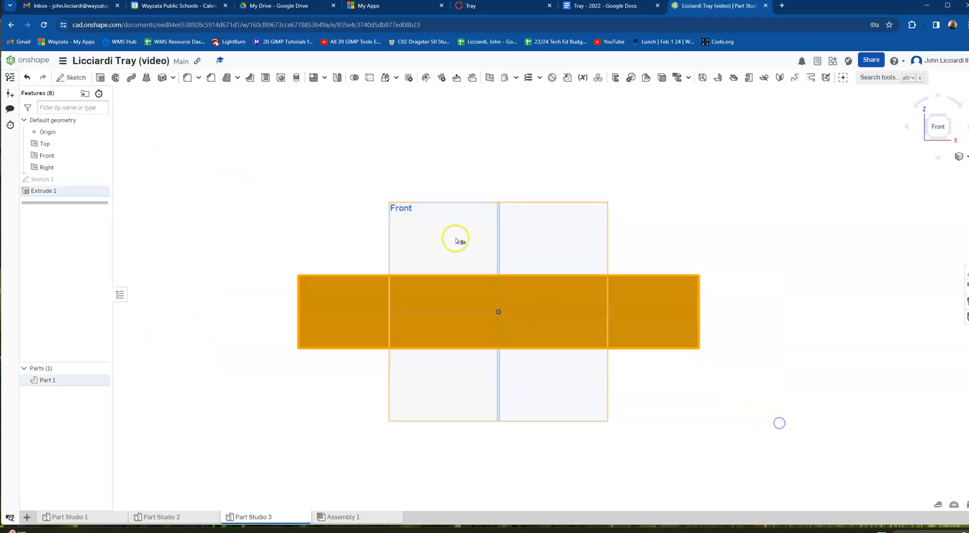
click(195, 79)
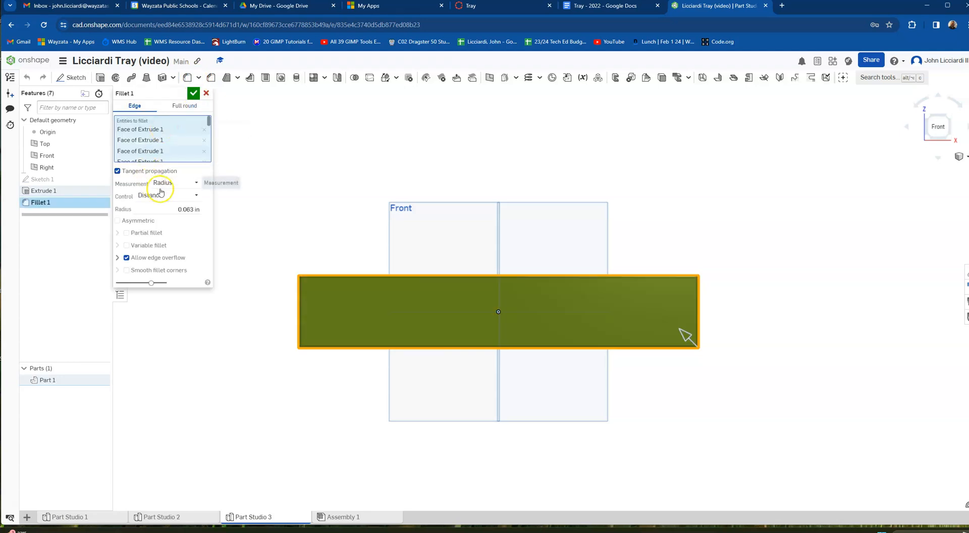
click(194, 93)
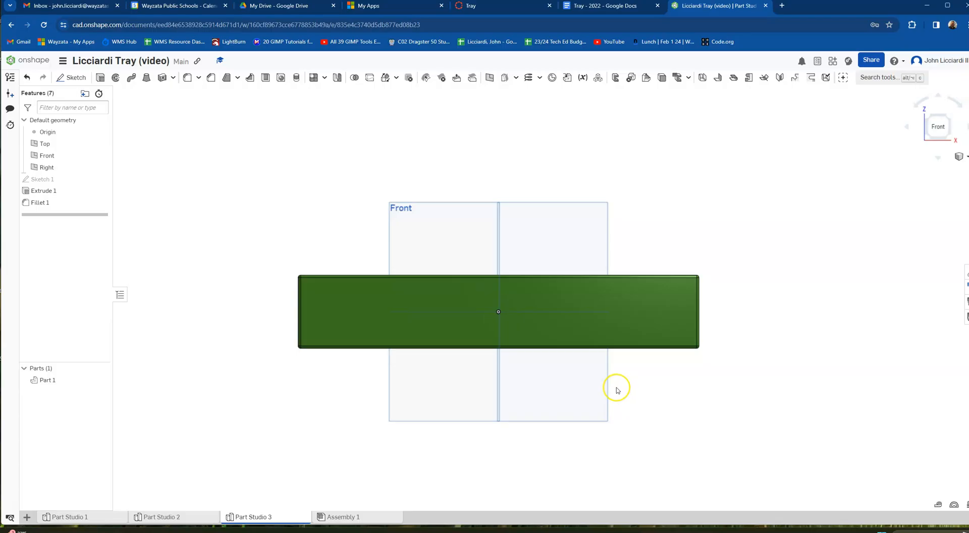
right_drag(653, 381, 707, 382)
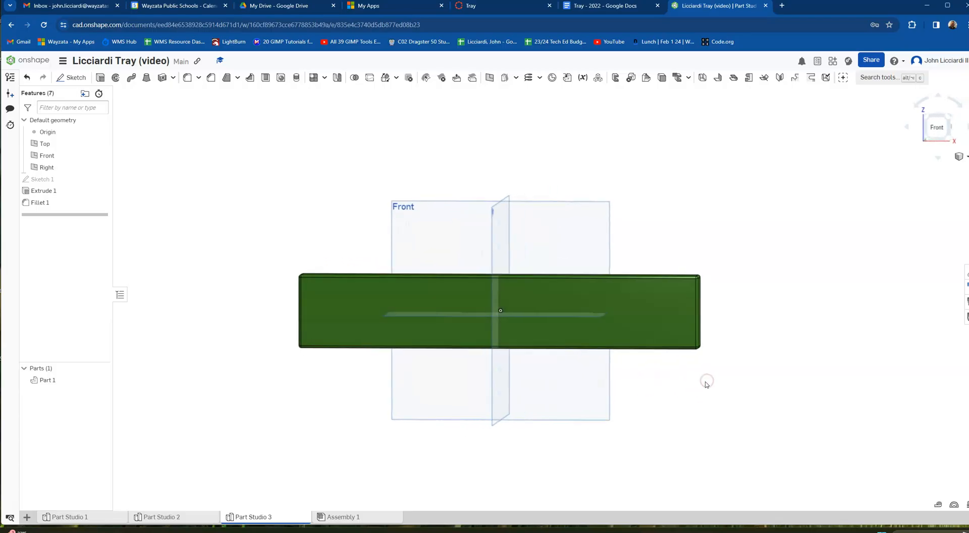